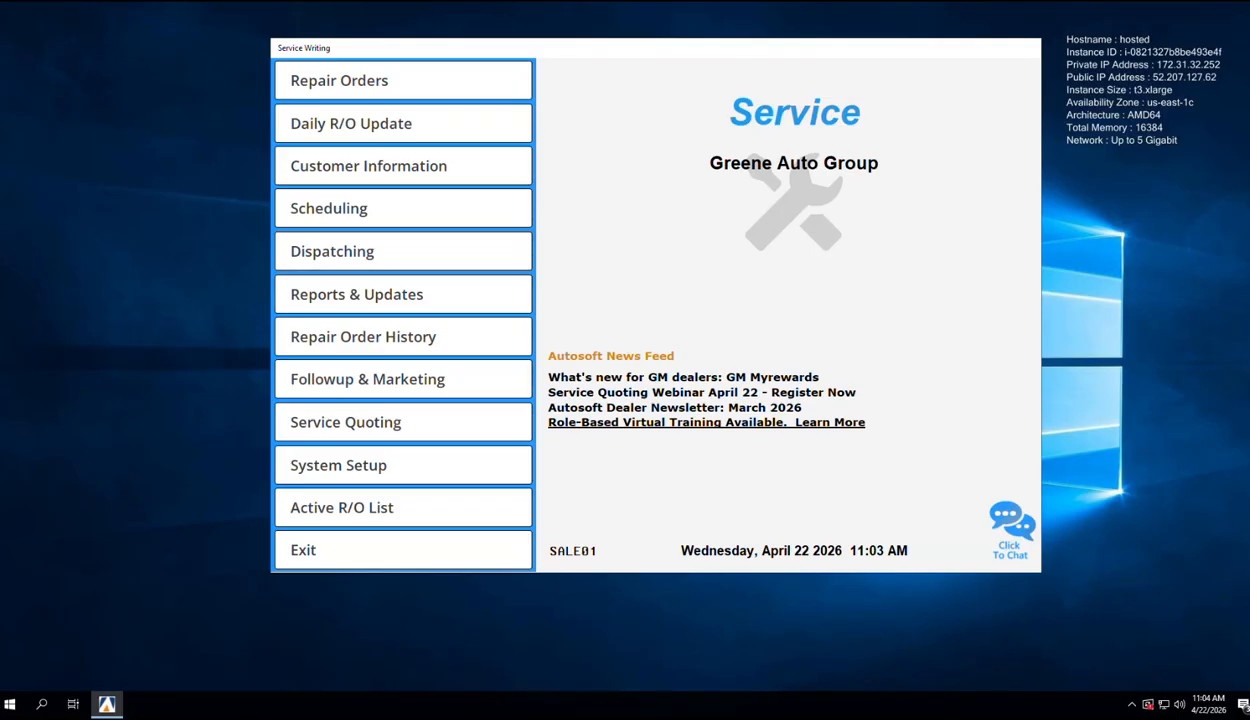
Step: Start a blank Service quote (type S) dated 04/22/26 from Service Quoting
click(352, 422)
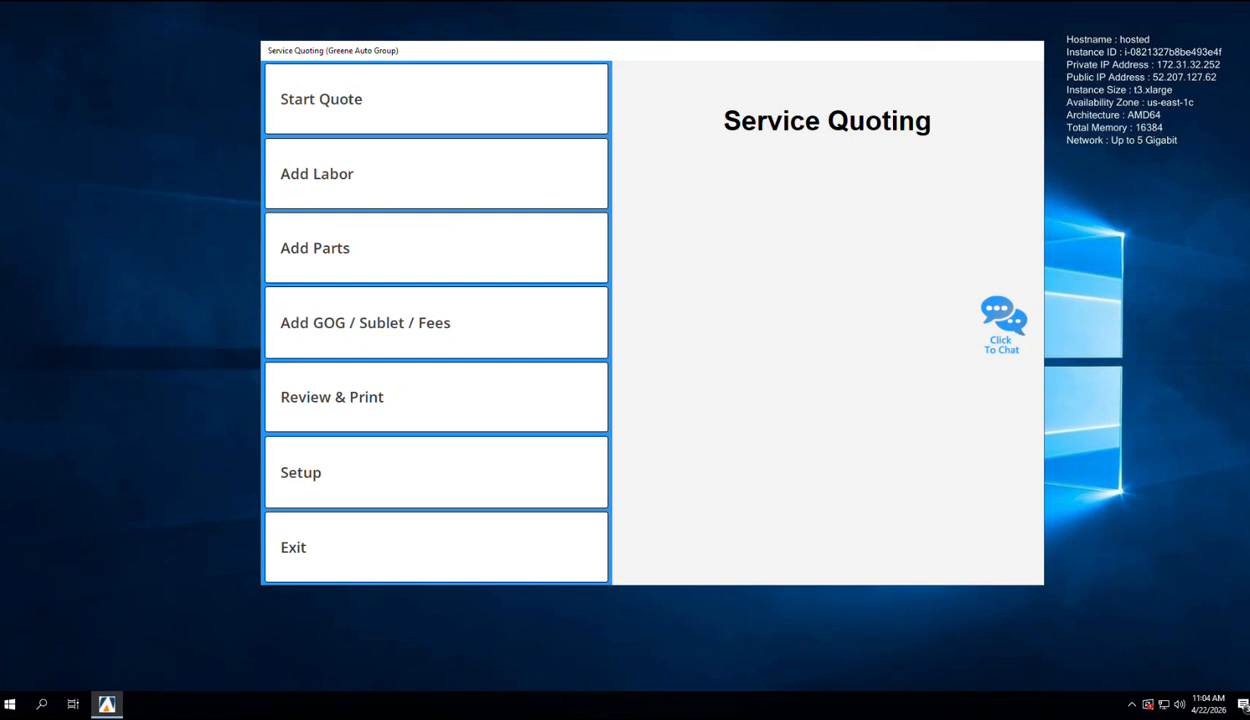
click(375, 88)
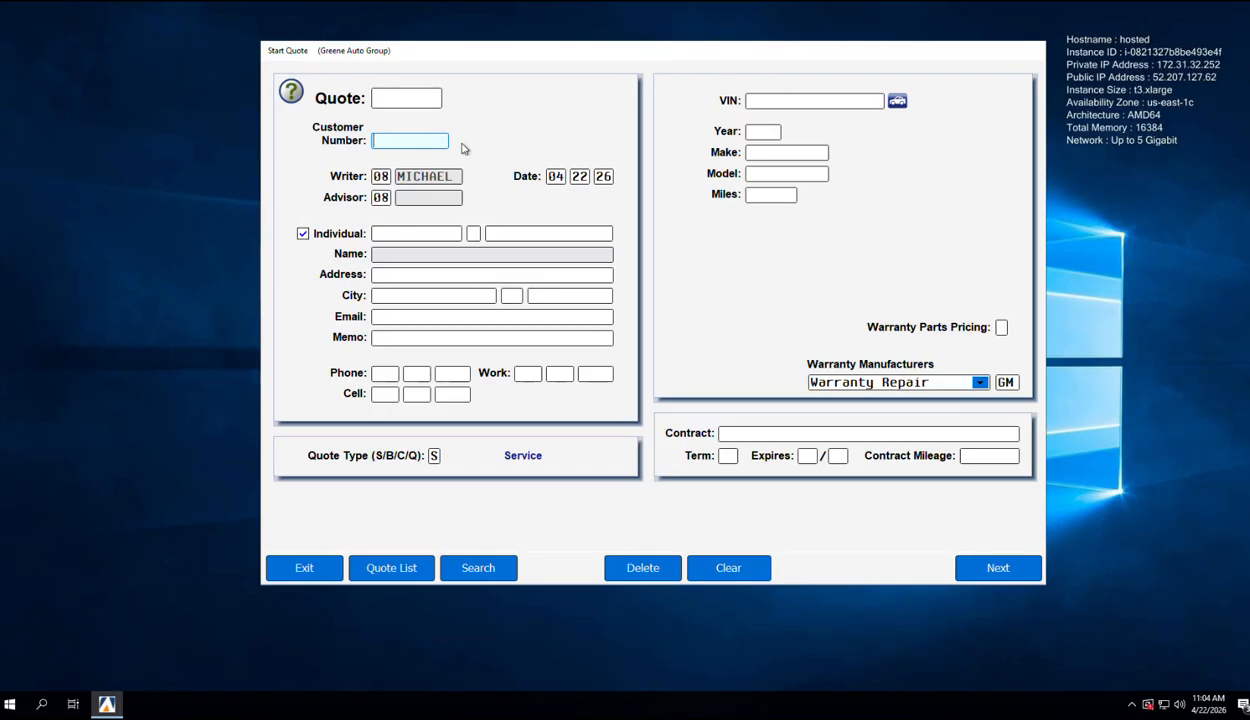
Step: Search customers by the first letters of the last name and select the 2015 Tahoe owner
click(500, 567)
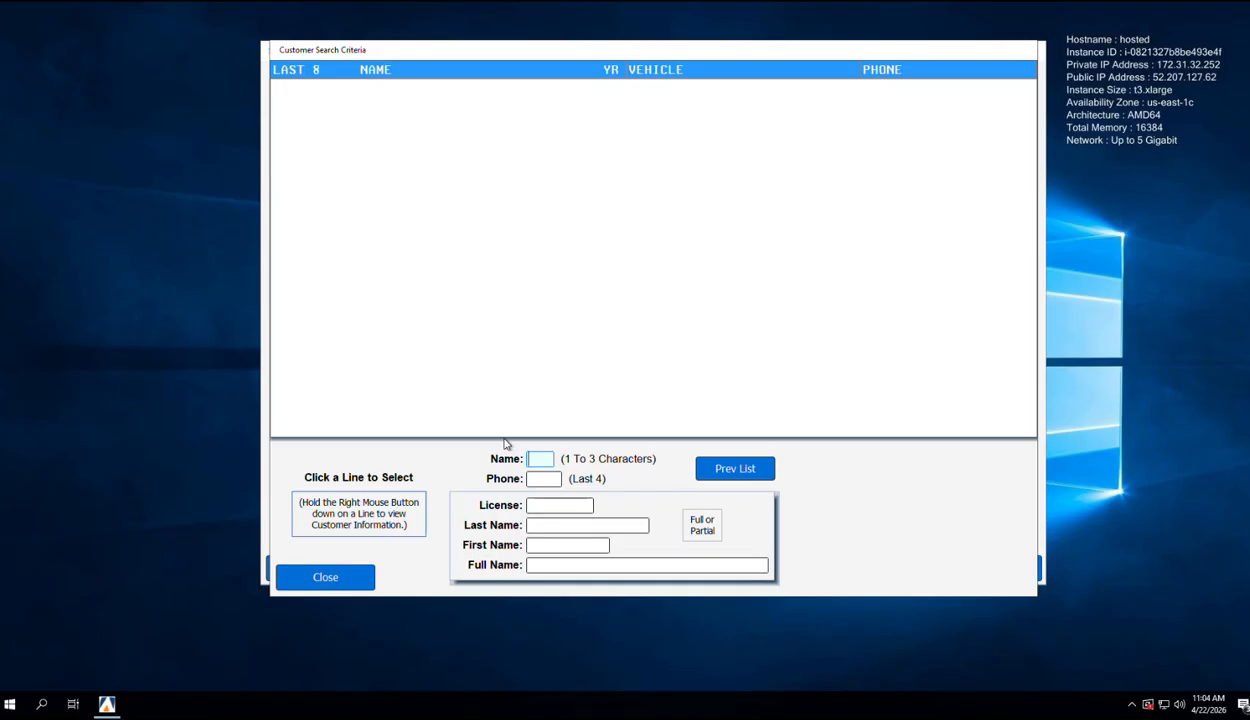
text(DRE)
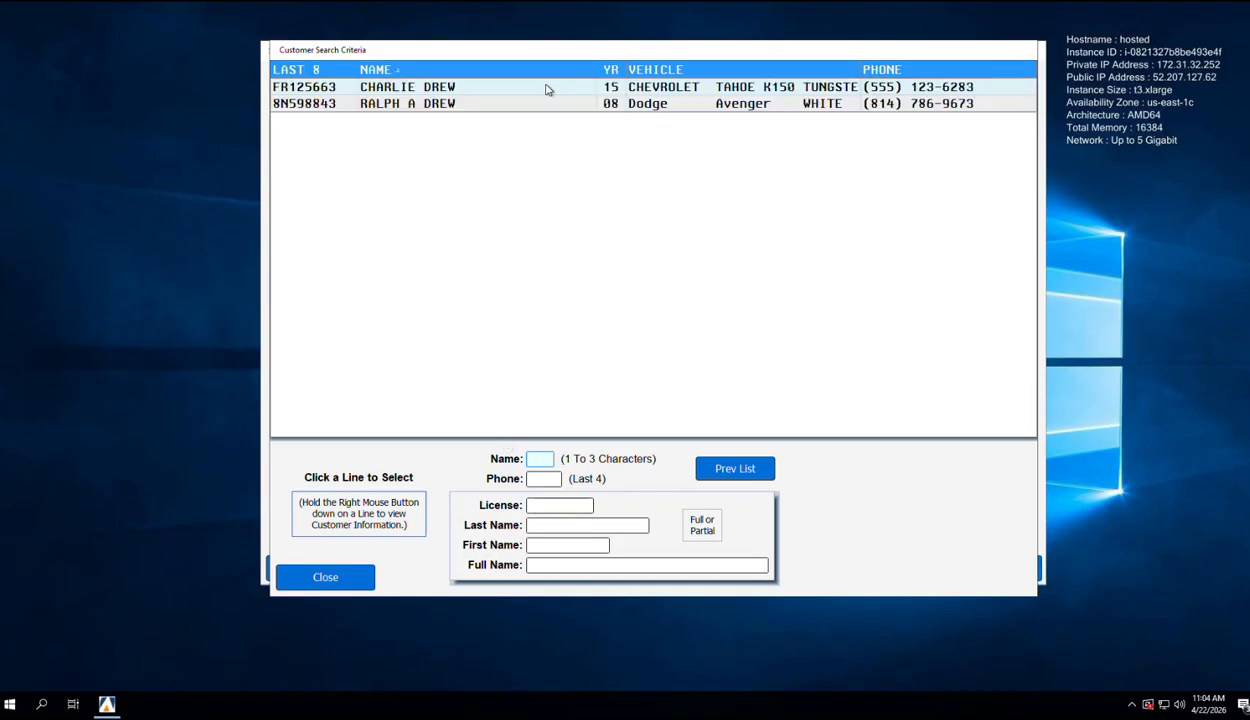
click(547, 90)
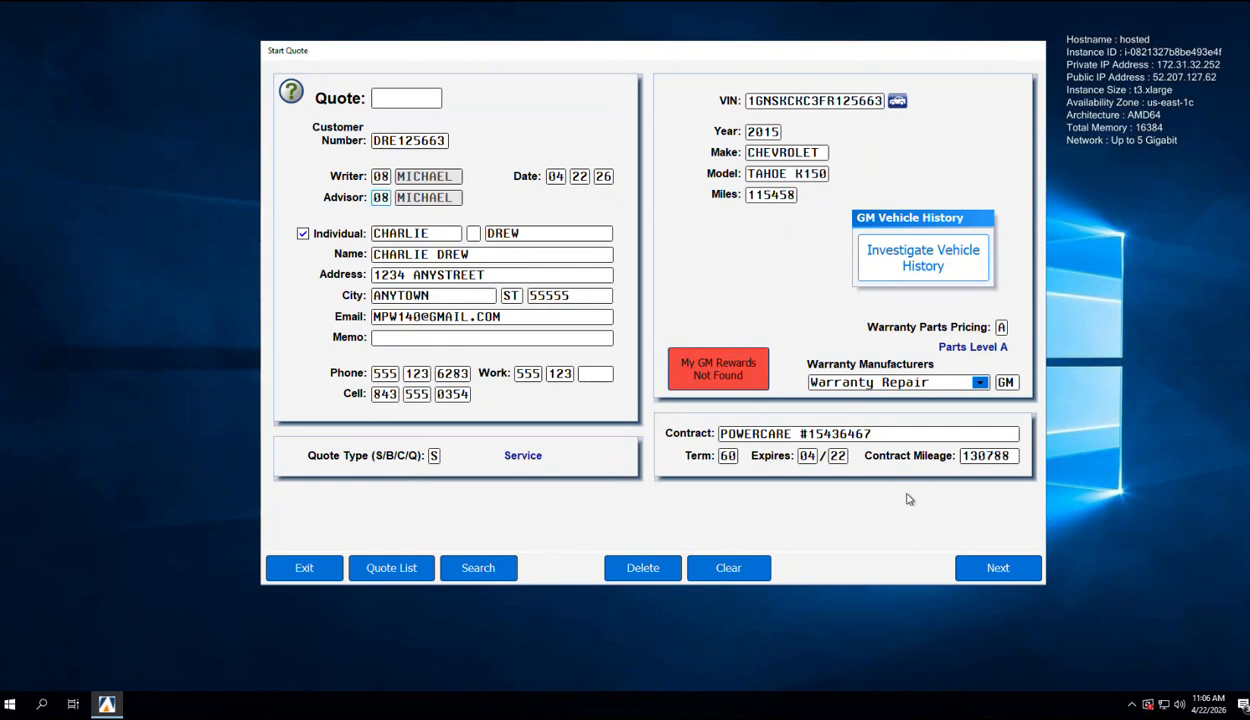
Step: Add repair 1 using menu code PAI04 for the PA state inspection
click(1014, 567)
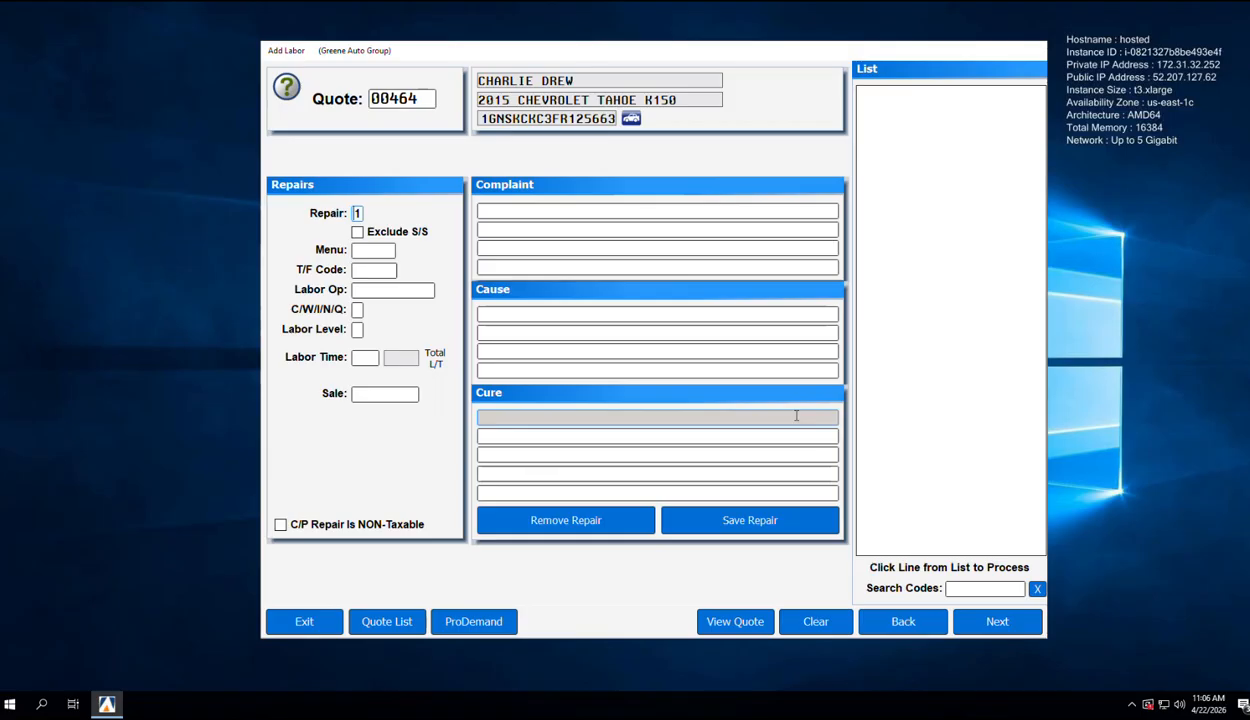
key(Return)
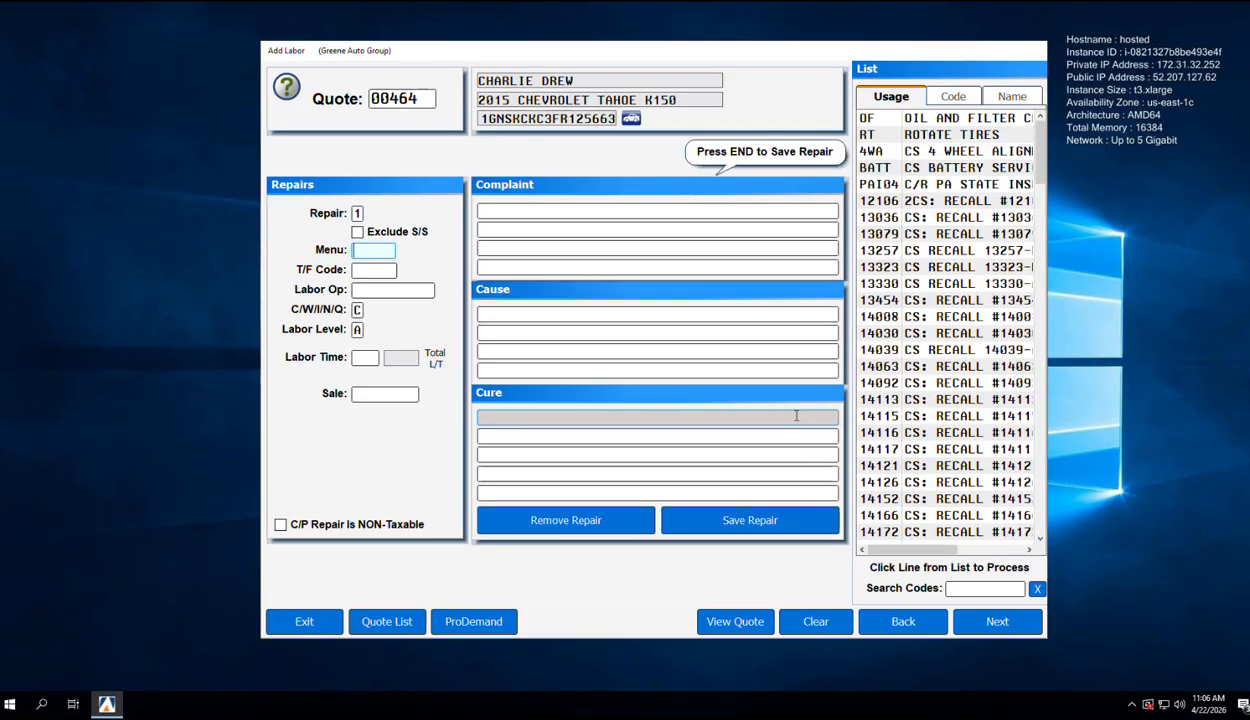
text(PAI04)
key(Return)
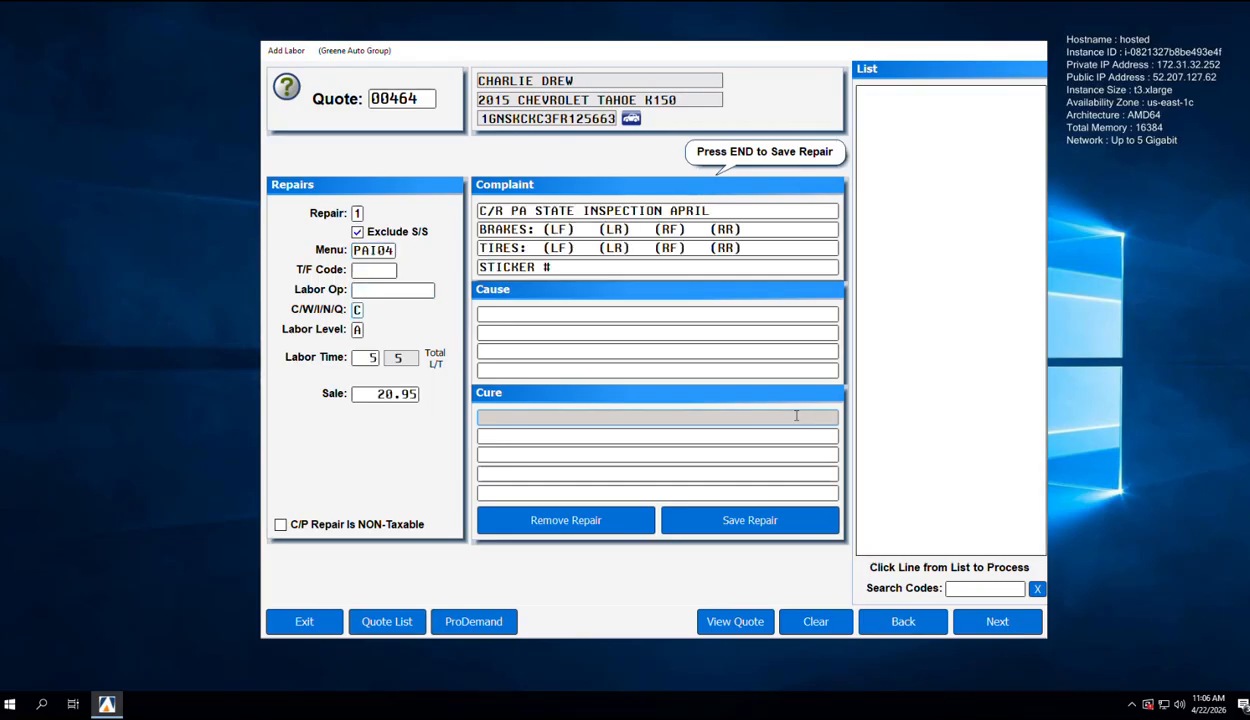
key(End)
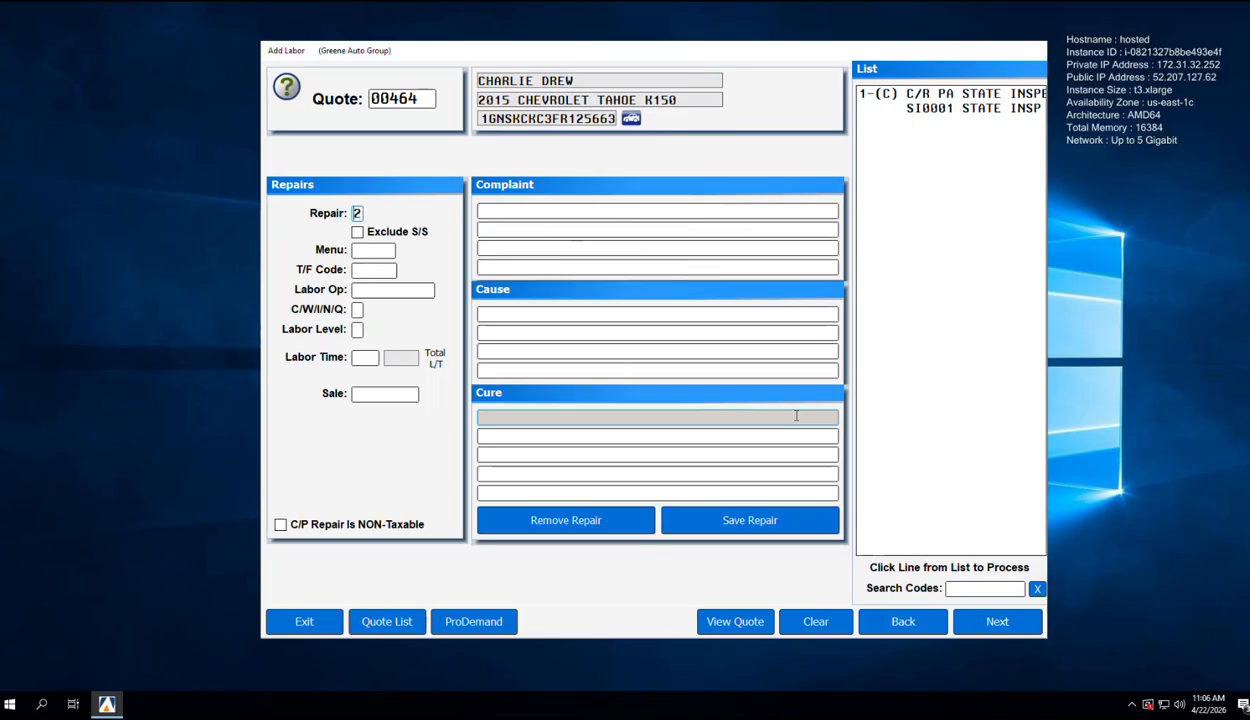
Step: Add repairs 2 and 3 with menu codes OF (oil and filter change) and 4WA (4-wheel alignment)
key(Return)
text(OF)
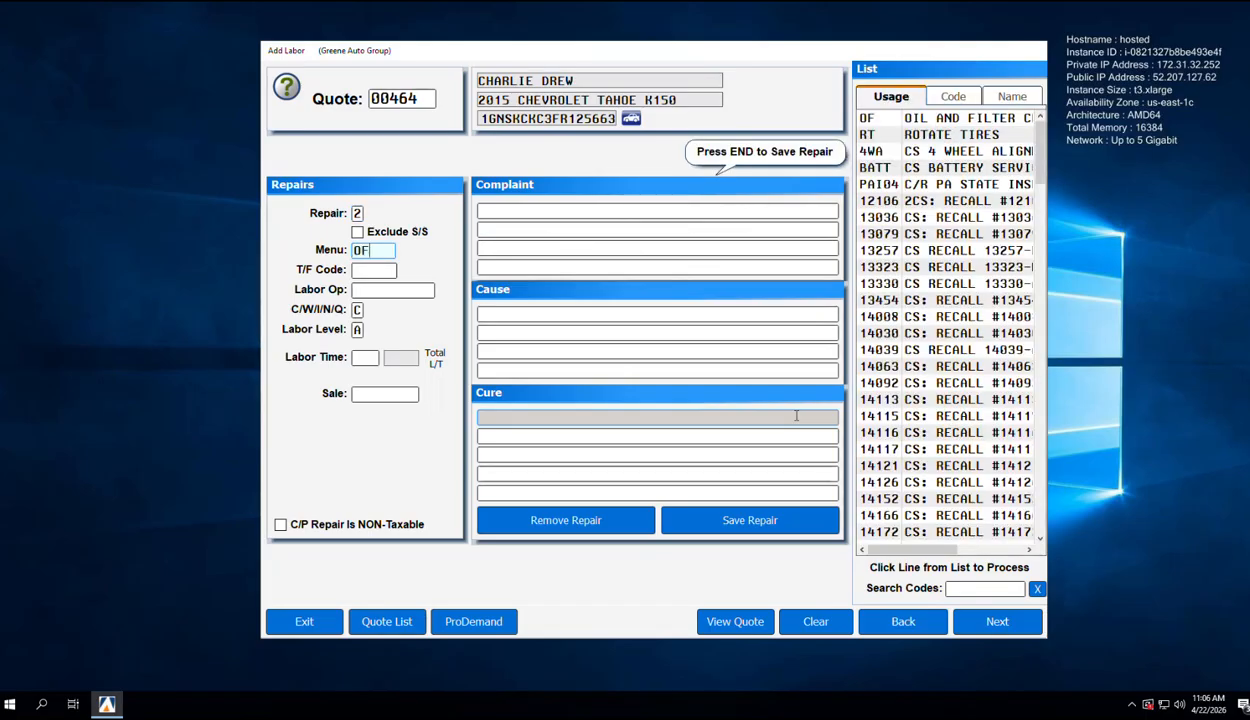
key(End)
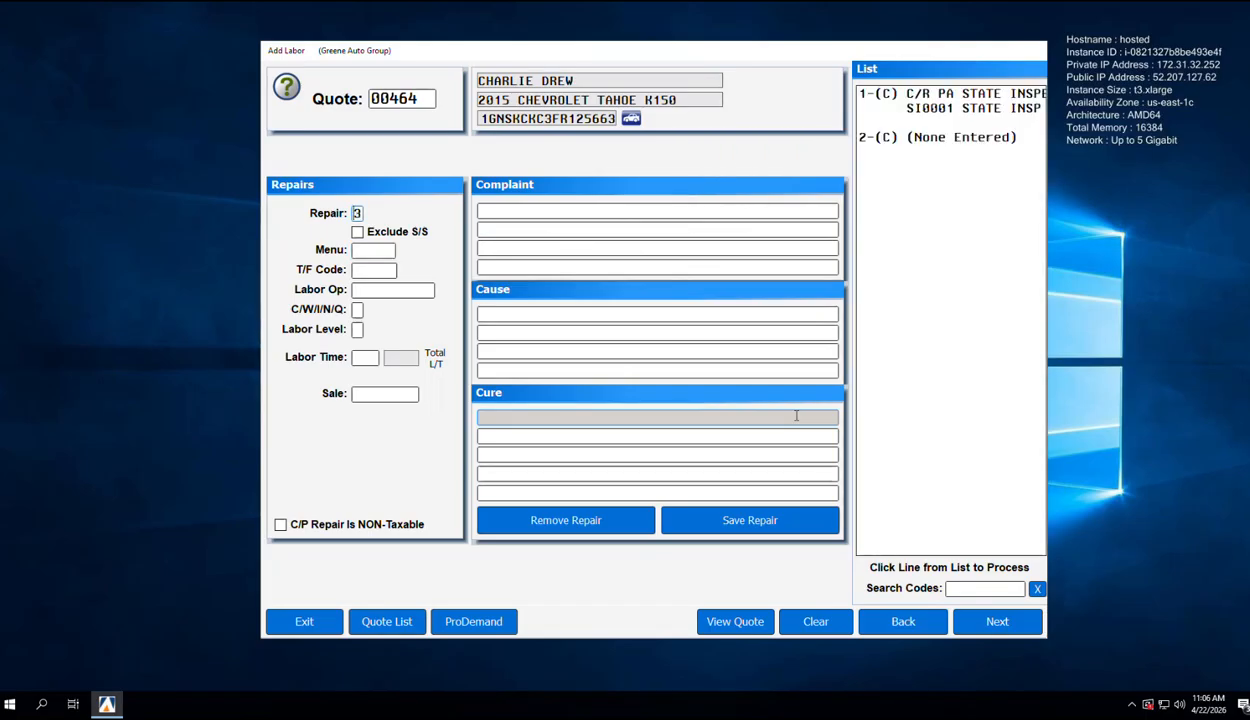
text(2)
key(Return)
key(Return)
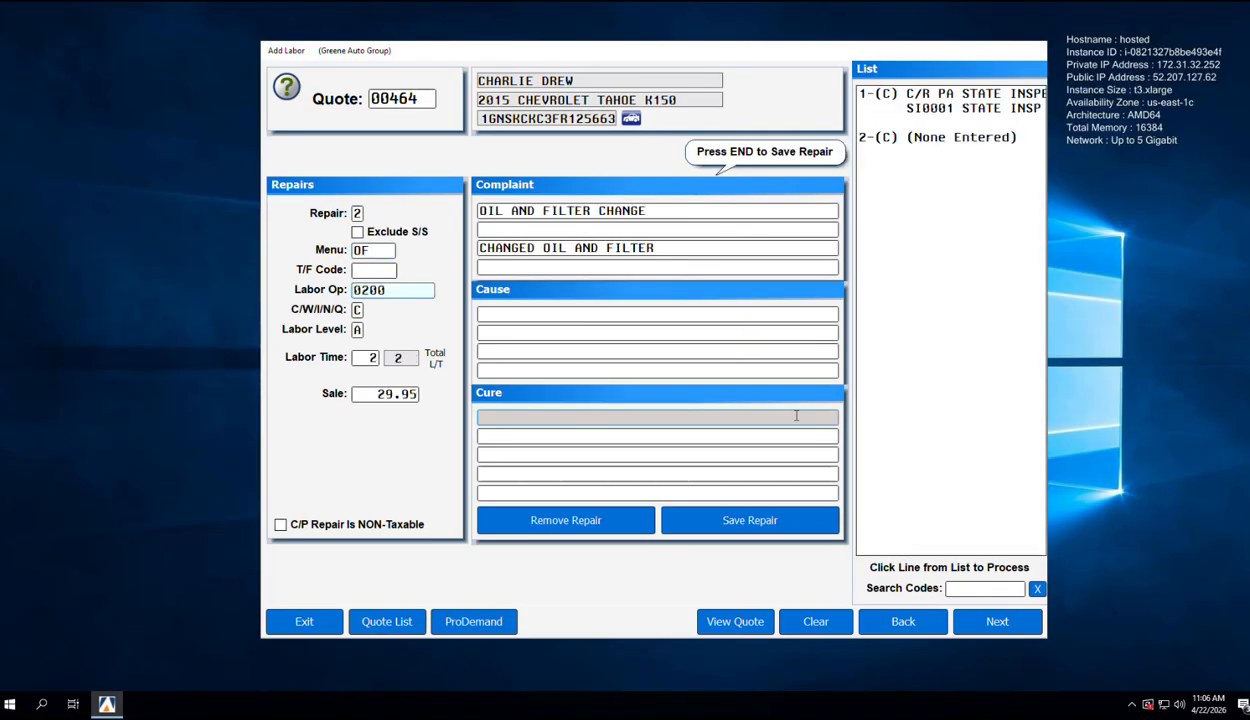
key(End)
text(4WA)
key(Return)
key(End)
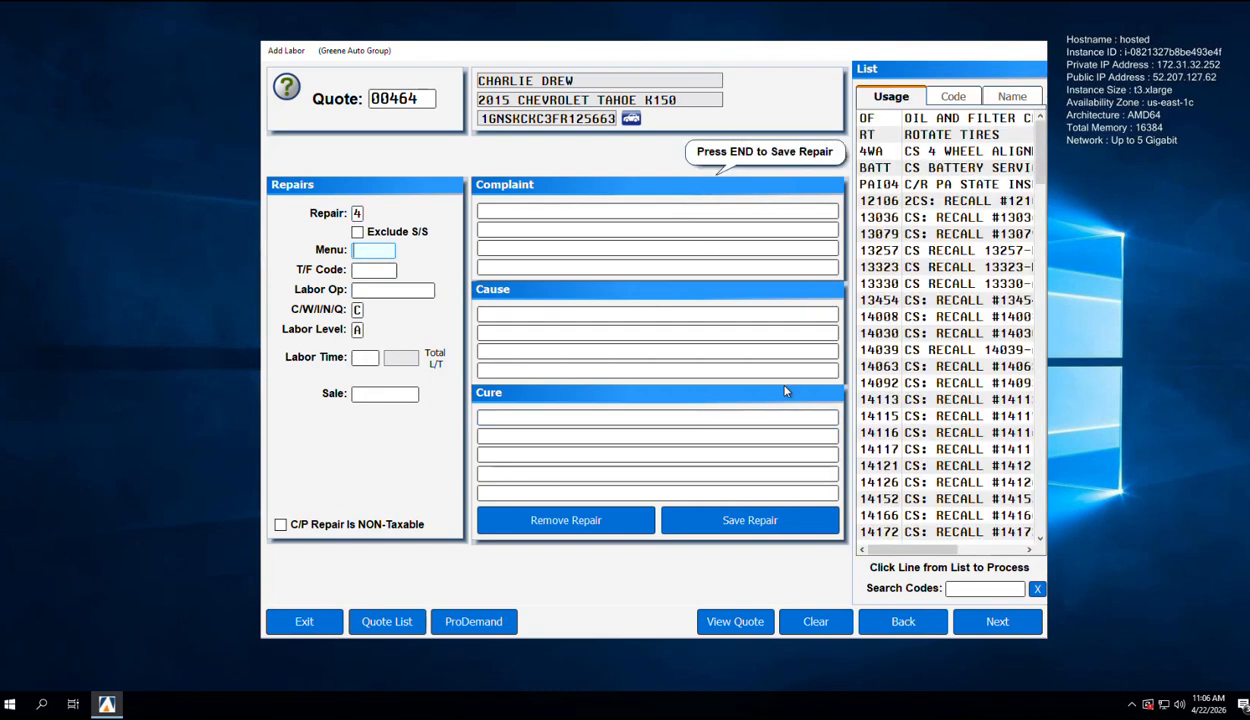
Step: Delete the empty fourth repair and re-save repair 3, the 4-wheel alignment priced 149.50
click(574, 517)
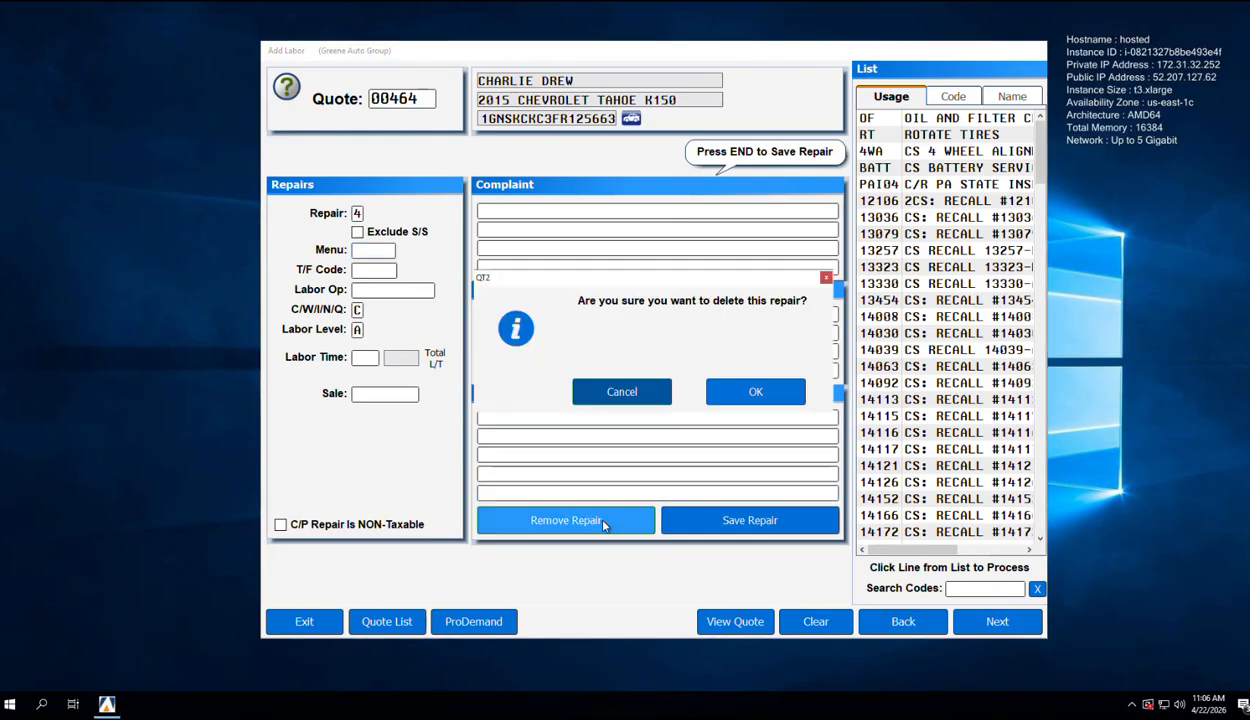
click(720, 397)
click(957, 170)
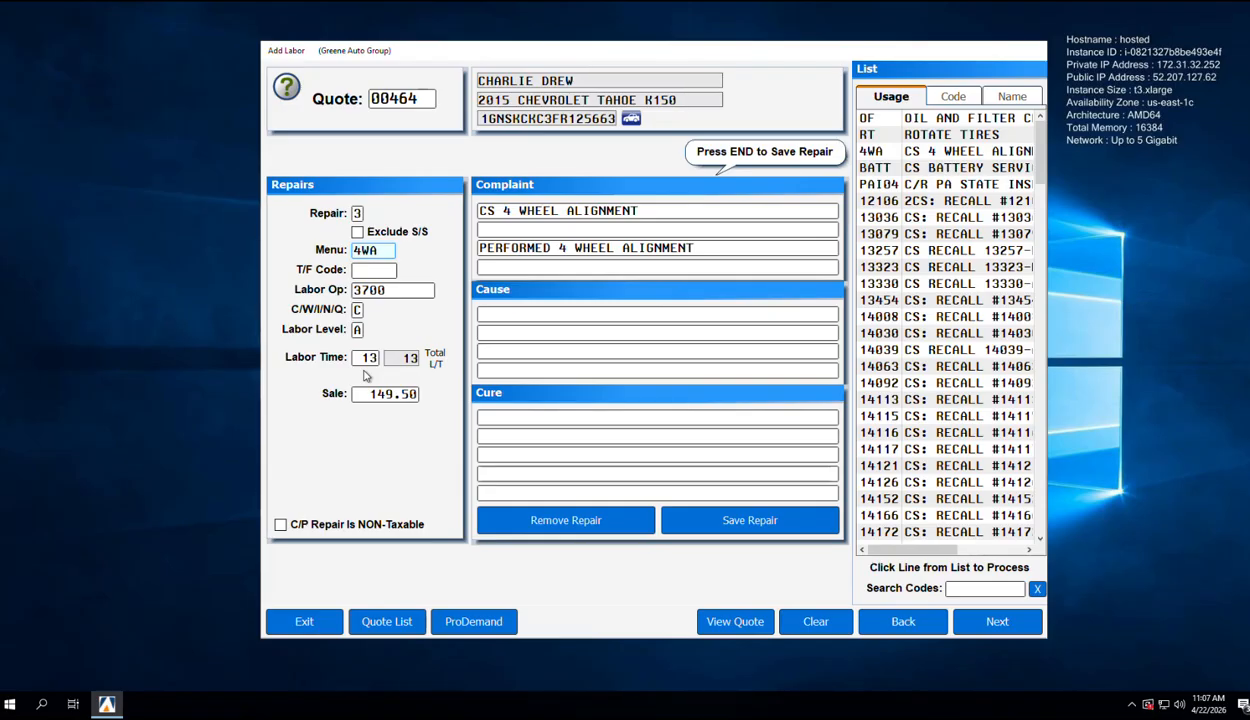
key(Return)
key(Return)
key(Return)
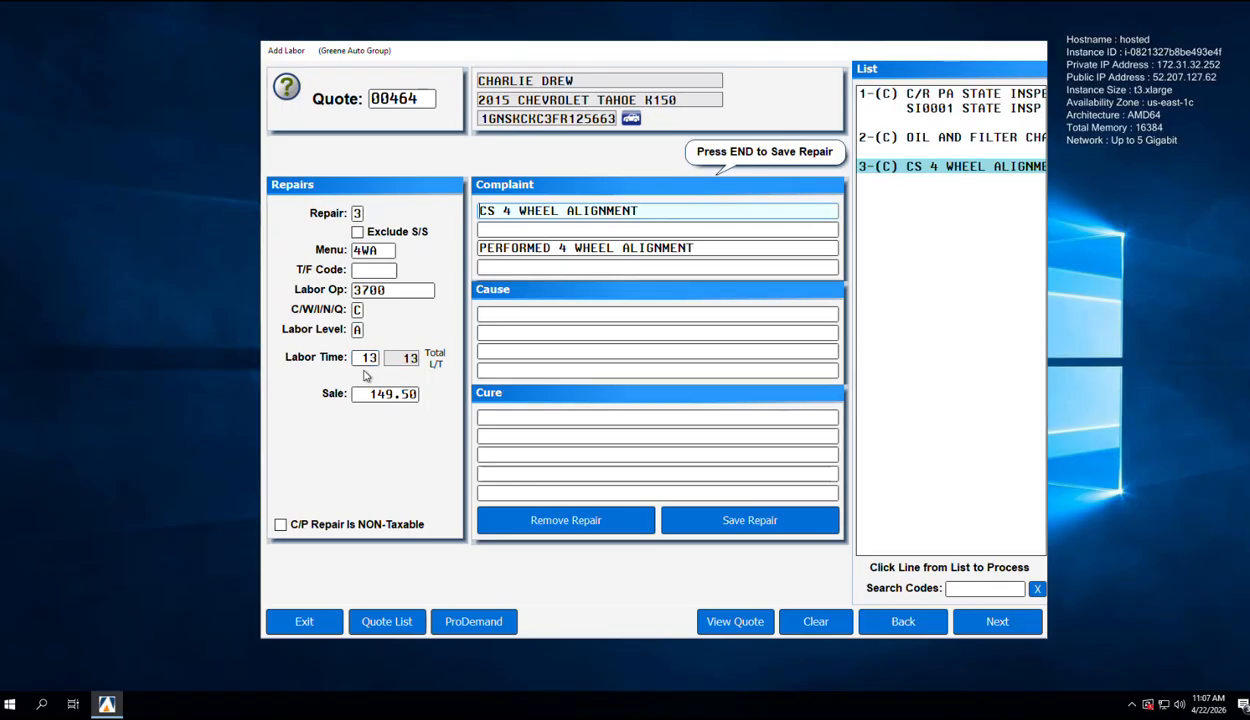
key(Return)
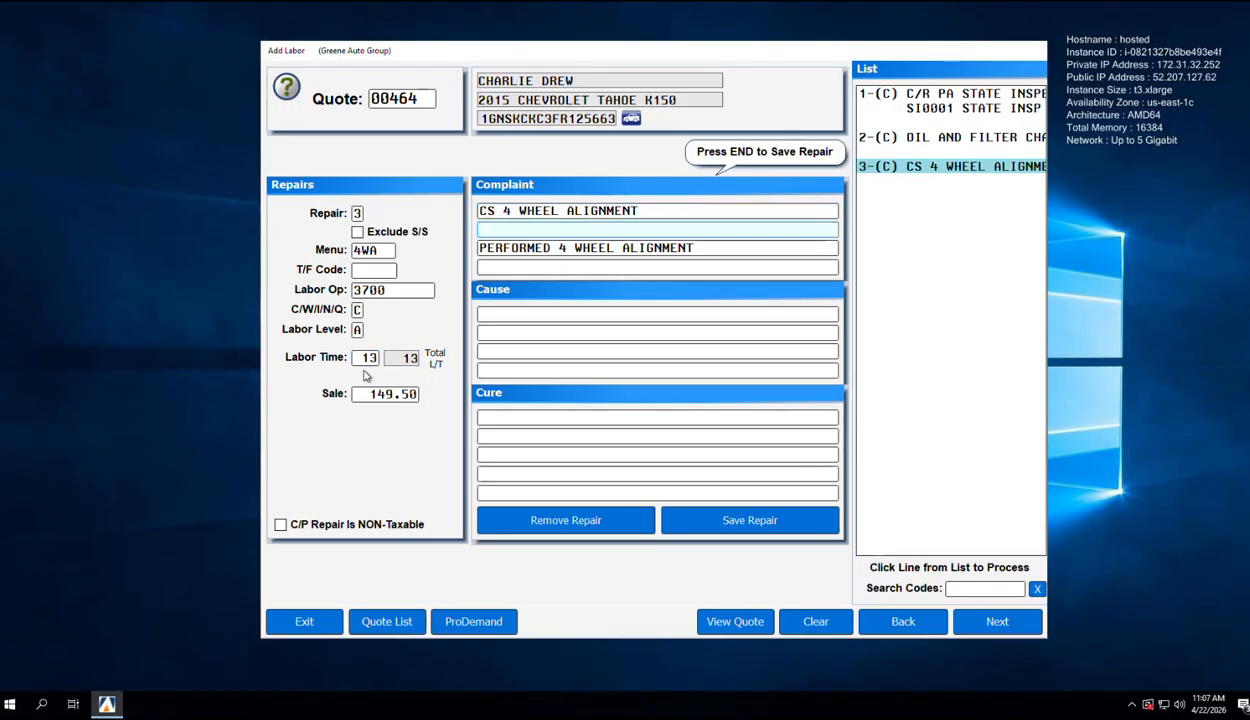
click(714, 533)
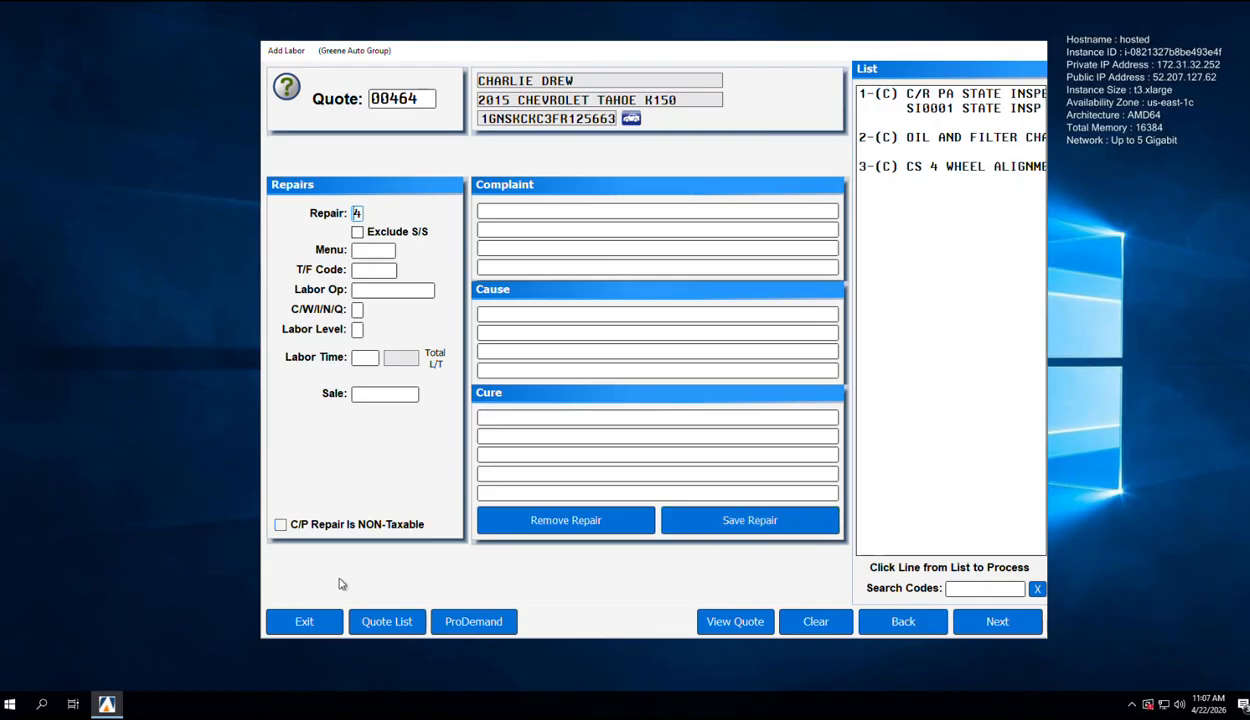
Step: In ProDemand, select Brakes > Mechanical - Hydraulic > MASTER CYLINDER - Remove & Replace for the Tahoe
click(461, 621)
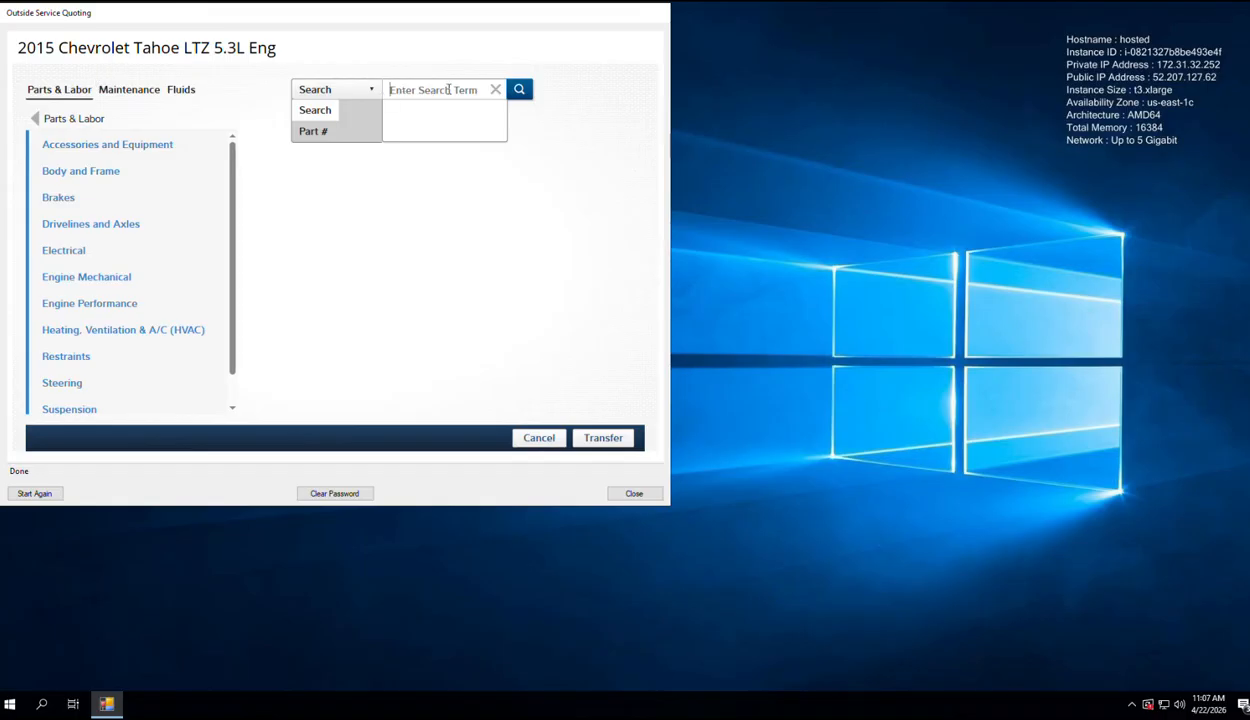
click(73, 200)
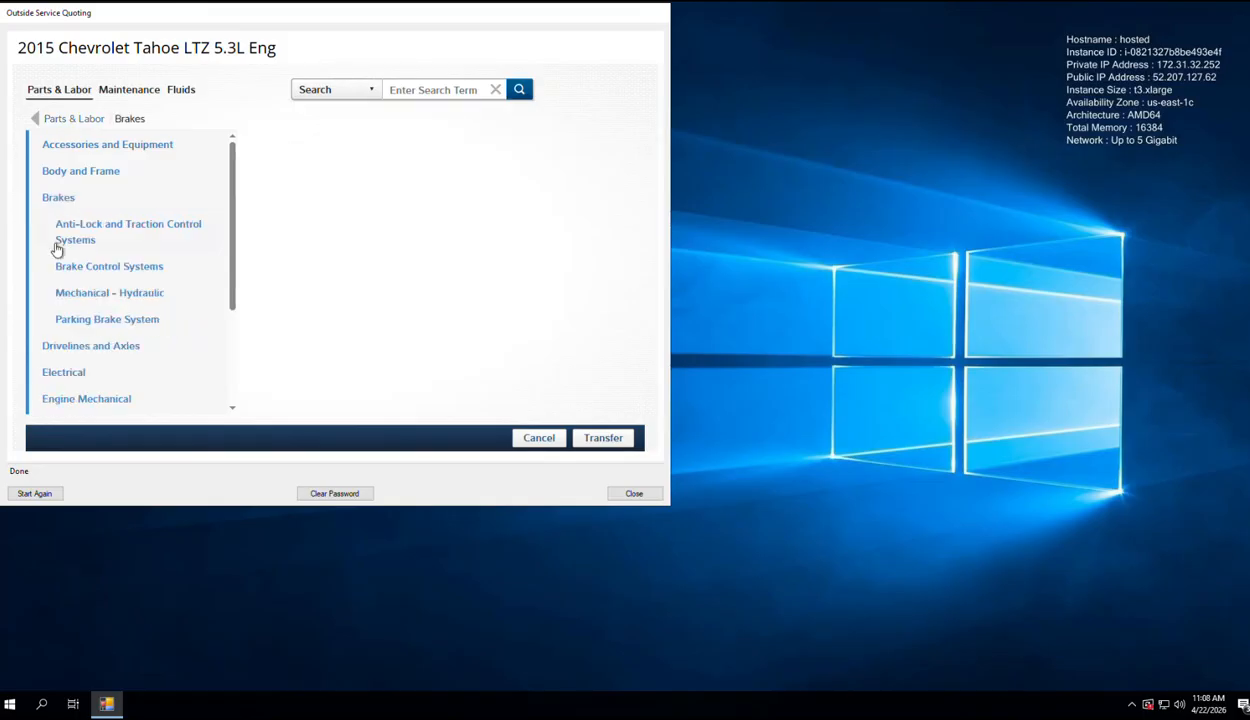
click(104, 291)
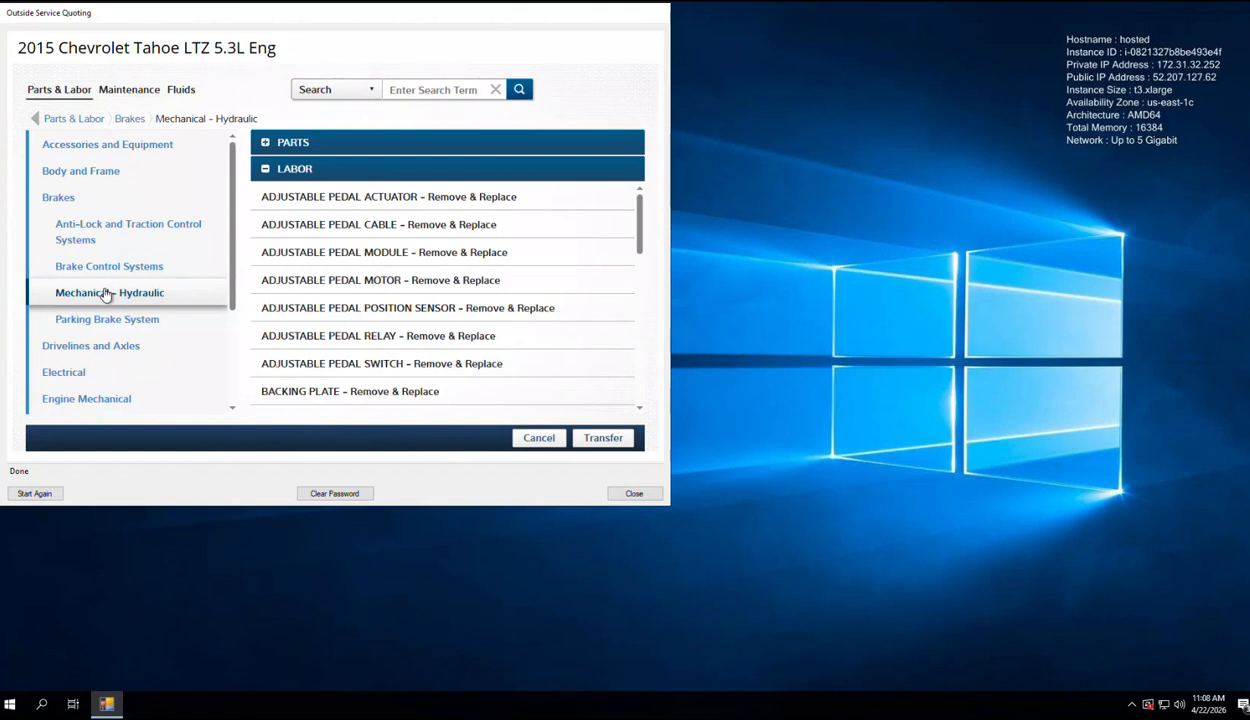
drag(641, 246, 640, 387)
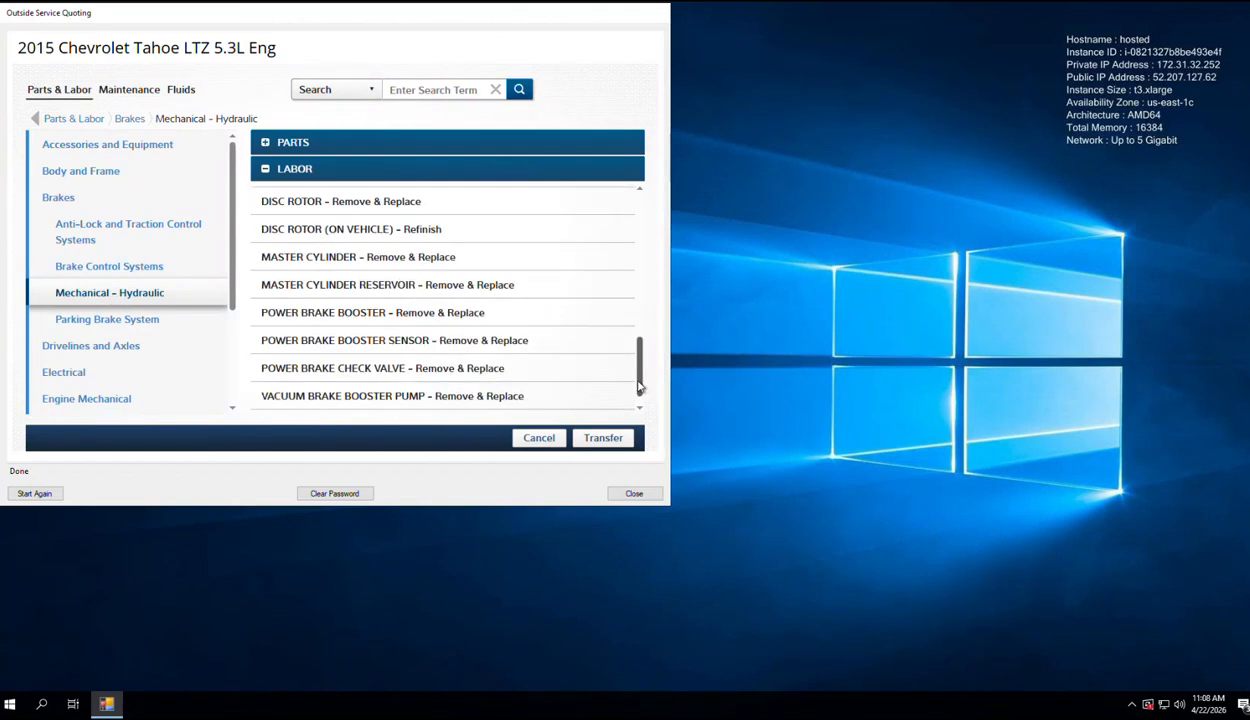
click(388, 262)
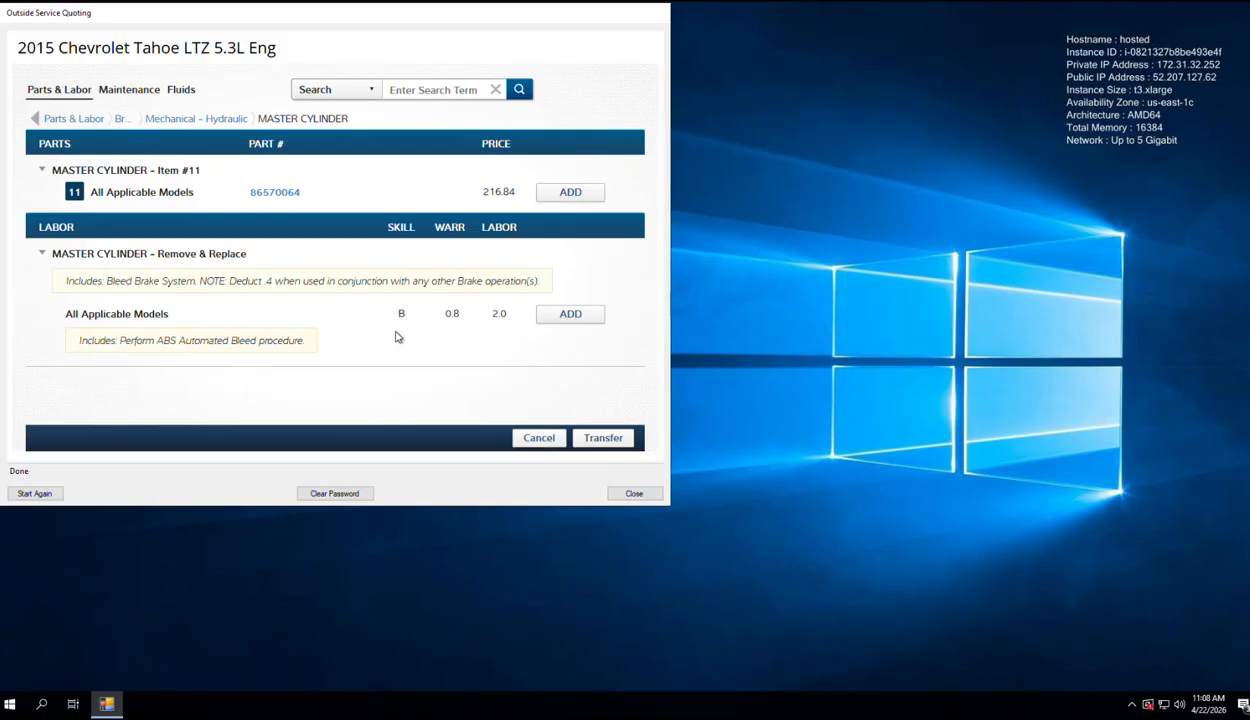
Step: Add the master cylinder labor and part 86570064, checking its diagram, and transfer both to the quote
click(585, 316)
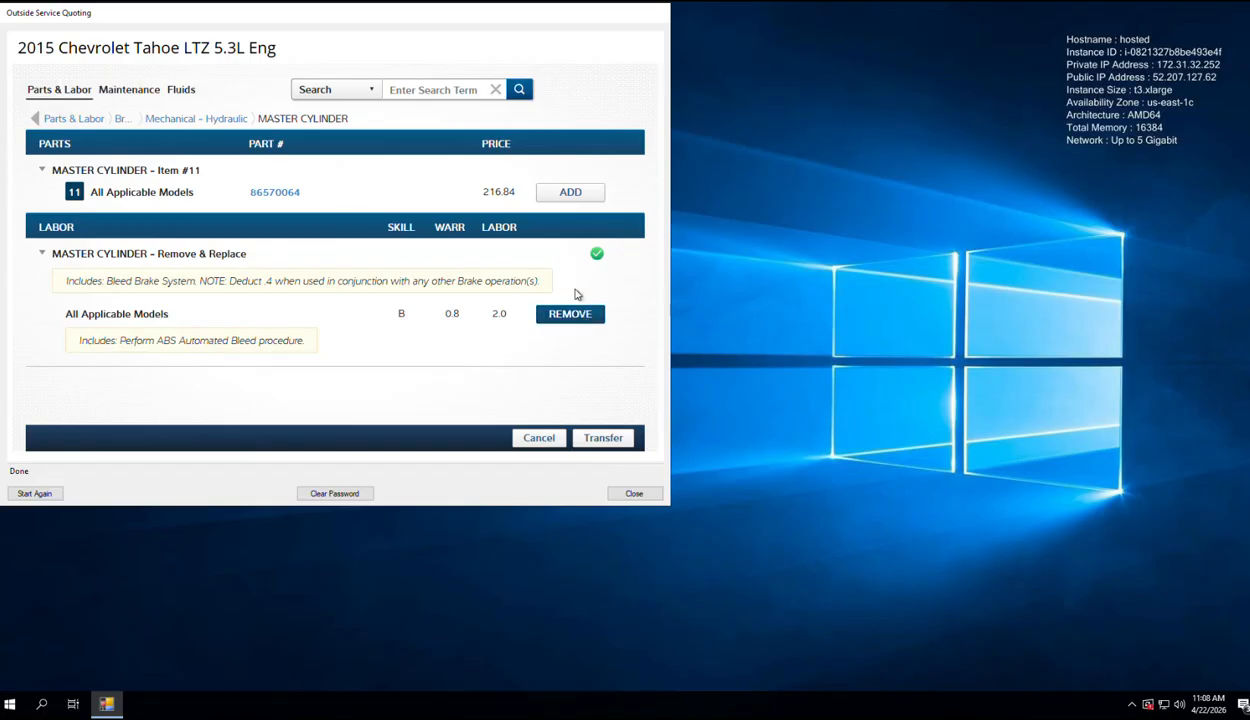
click(266, 196)
click(95, 276)
click(50, 115)
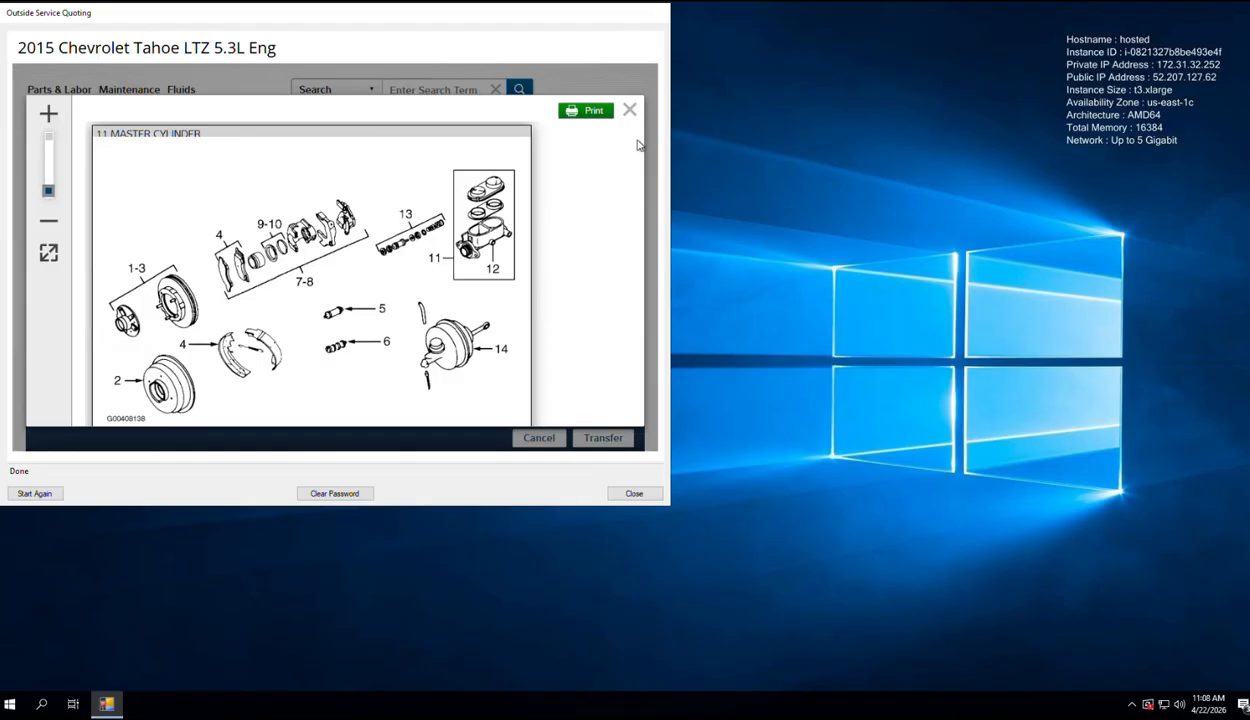
click(629, 111)
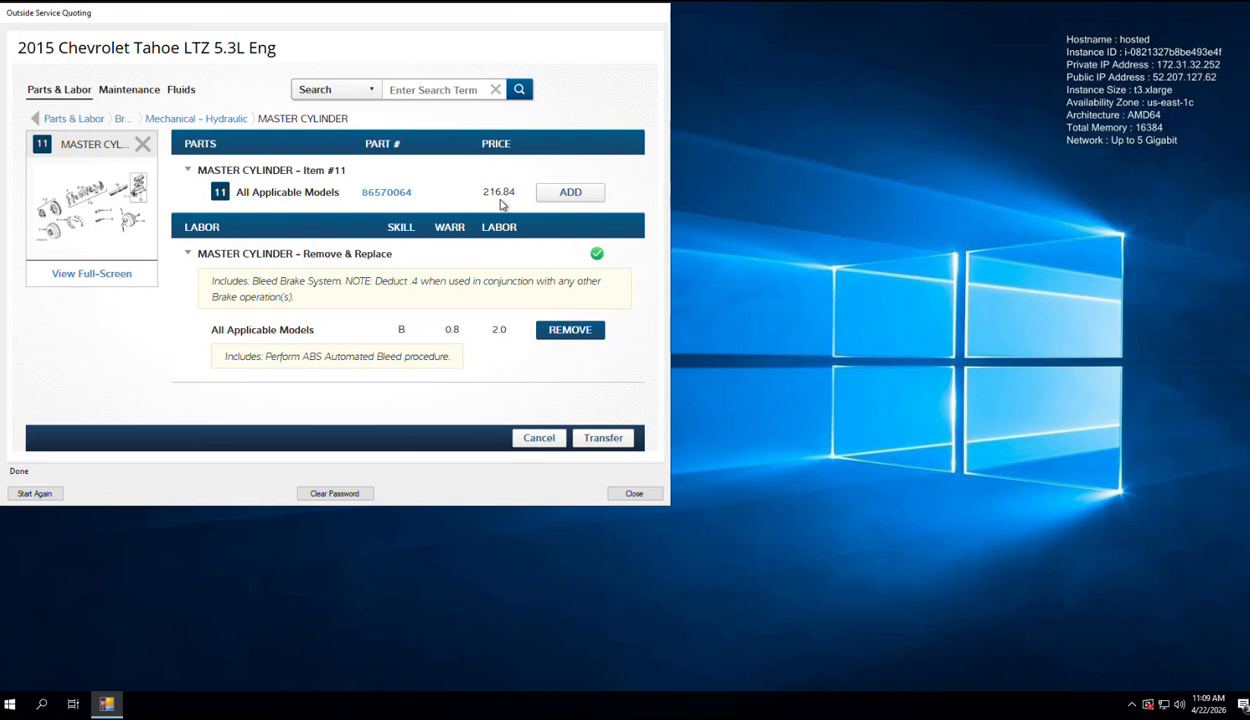
click(597, 205)
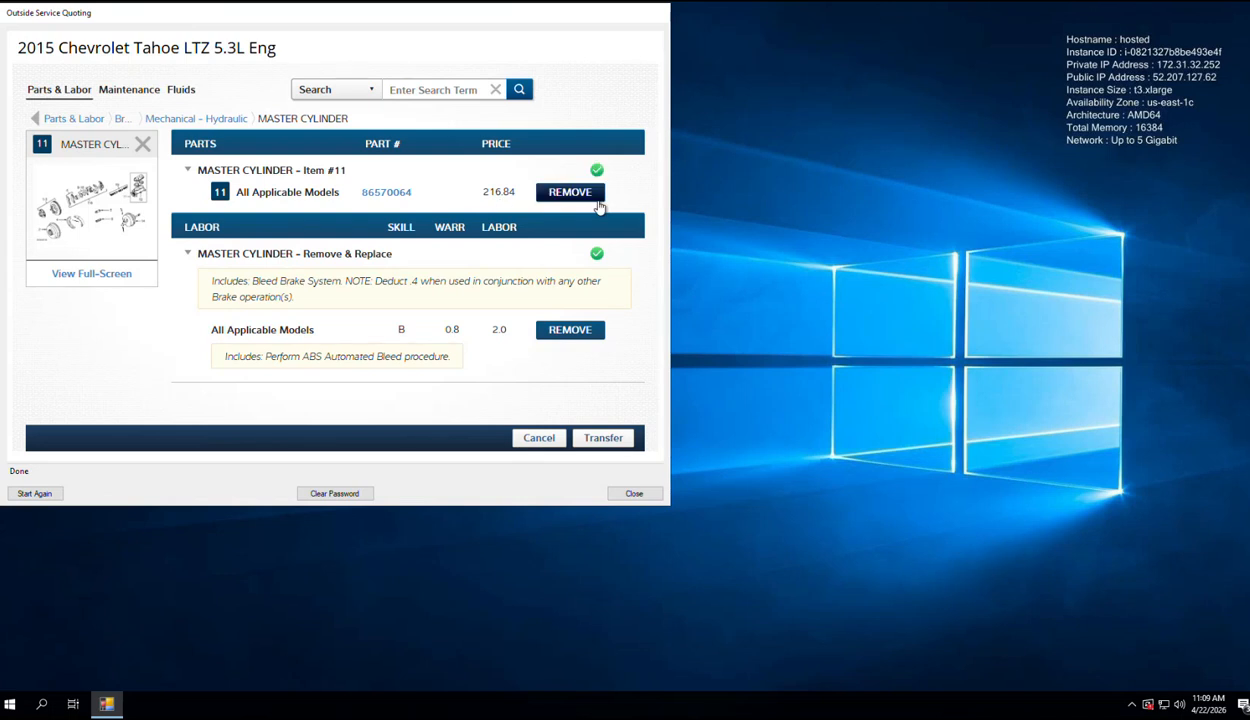
click(604, 439)
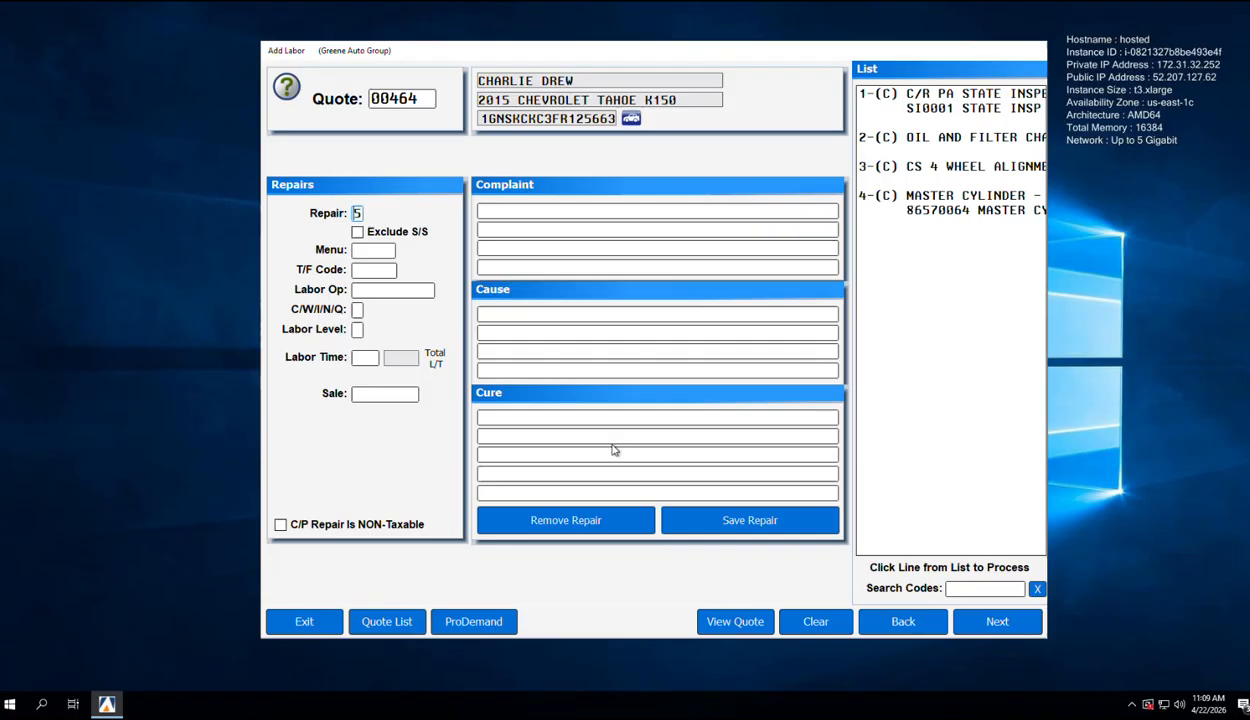
Step: Set the master cylinder repair's labor time to 25 and proceed to Add Parts
click(954, 201)
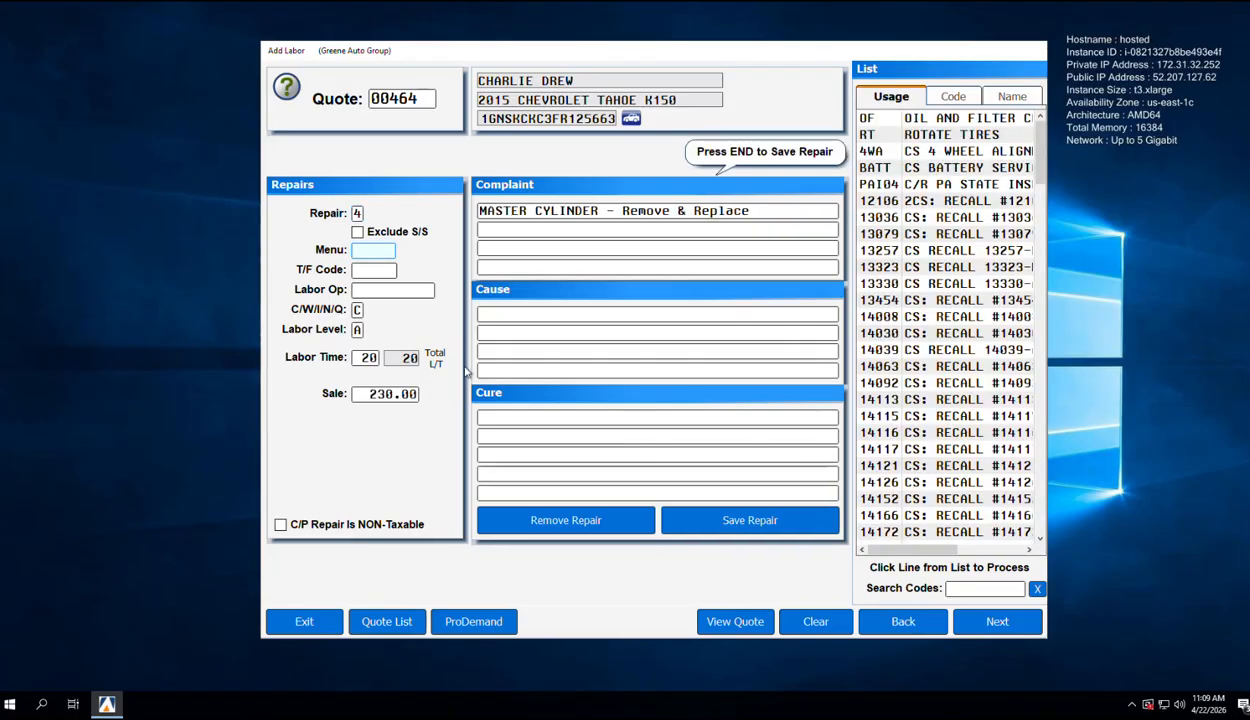
click(366, 357)
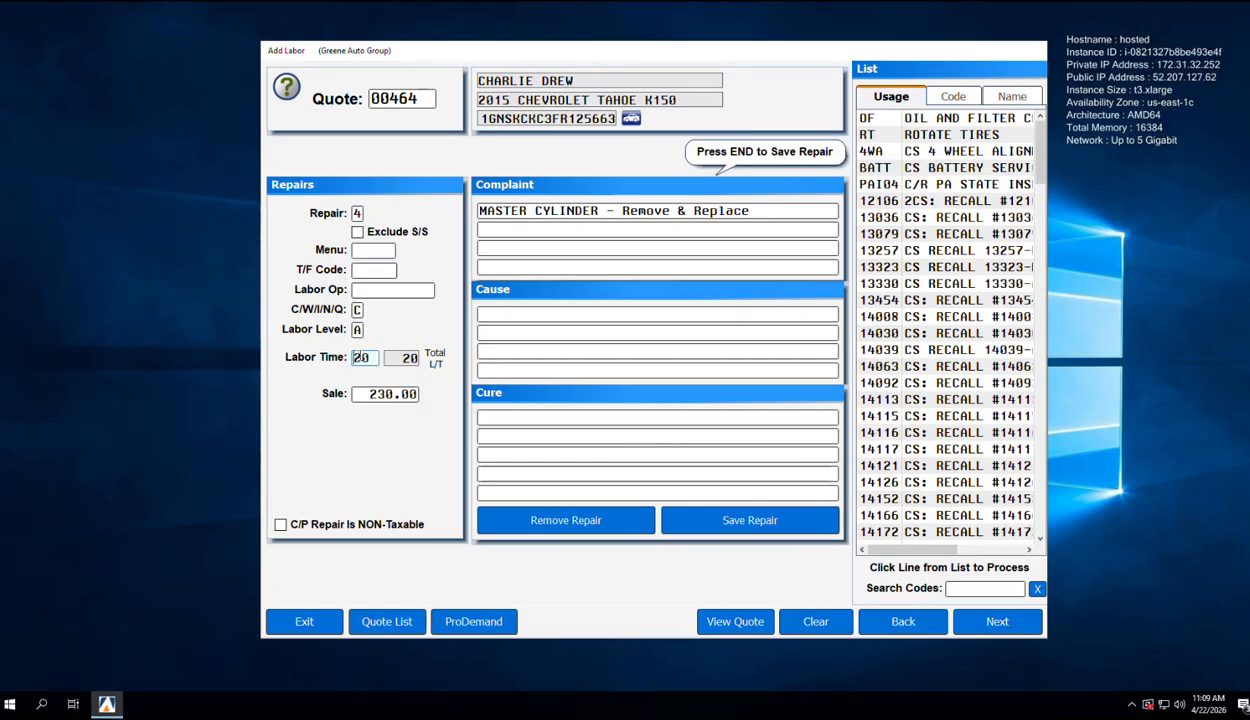
text(25)
key(Tab)
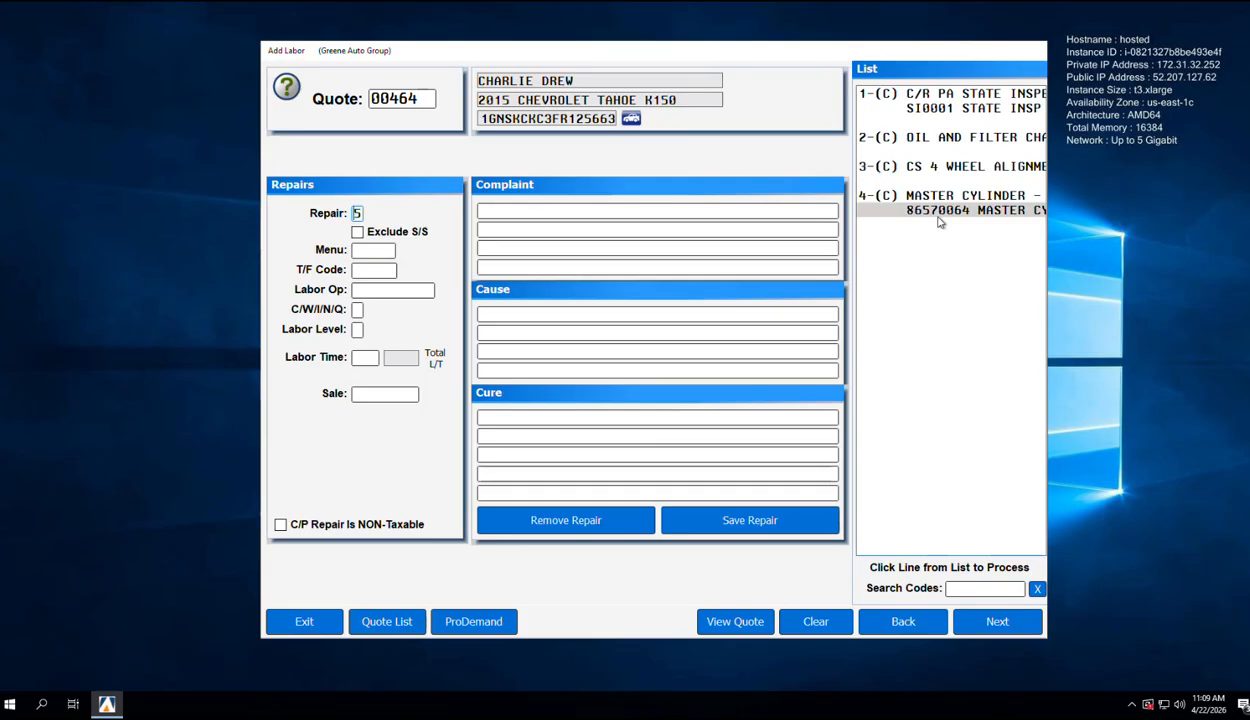
click(990, 619)
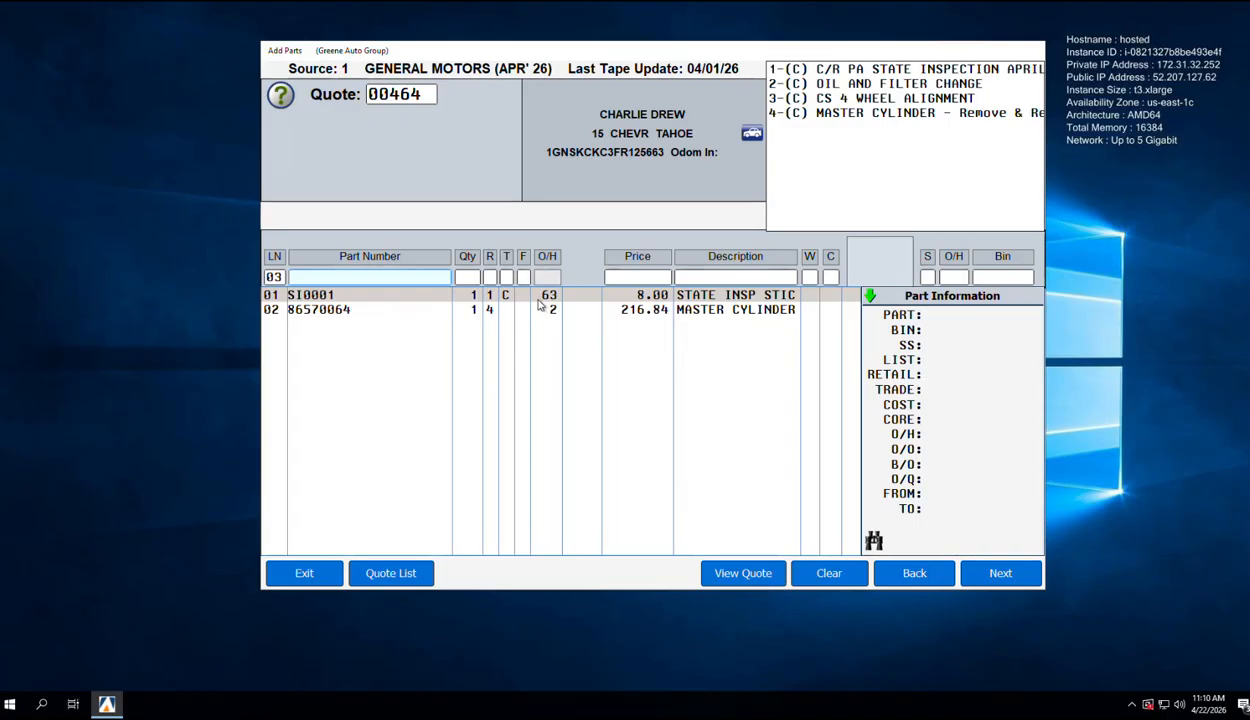
Step: Re-look up part 86570064 on line 02 so it reprices to 173.47 as CYLINDER
click(357, 313)
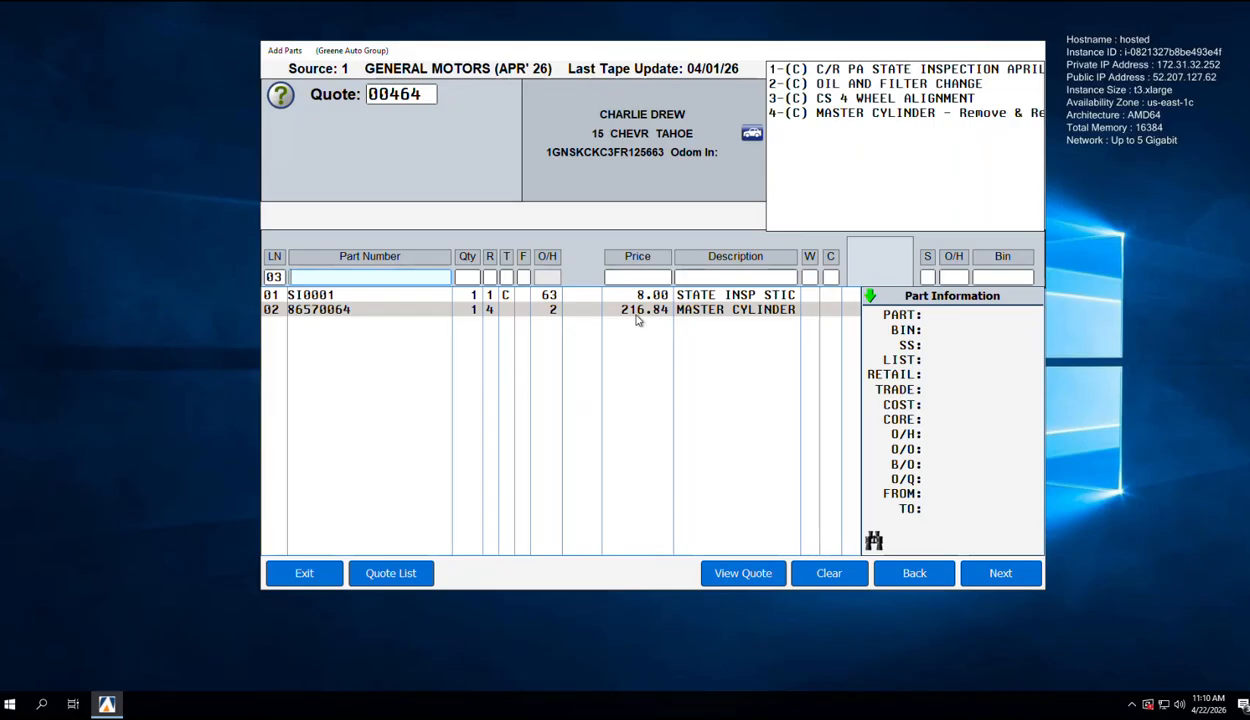
click(345, 311)
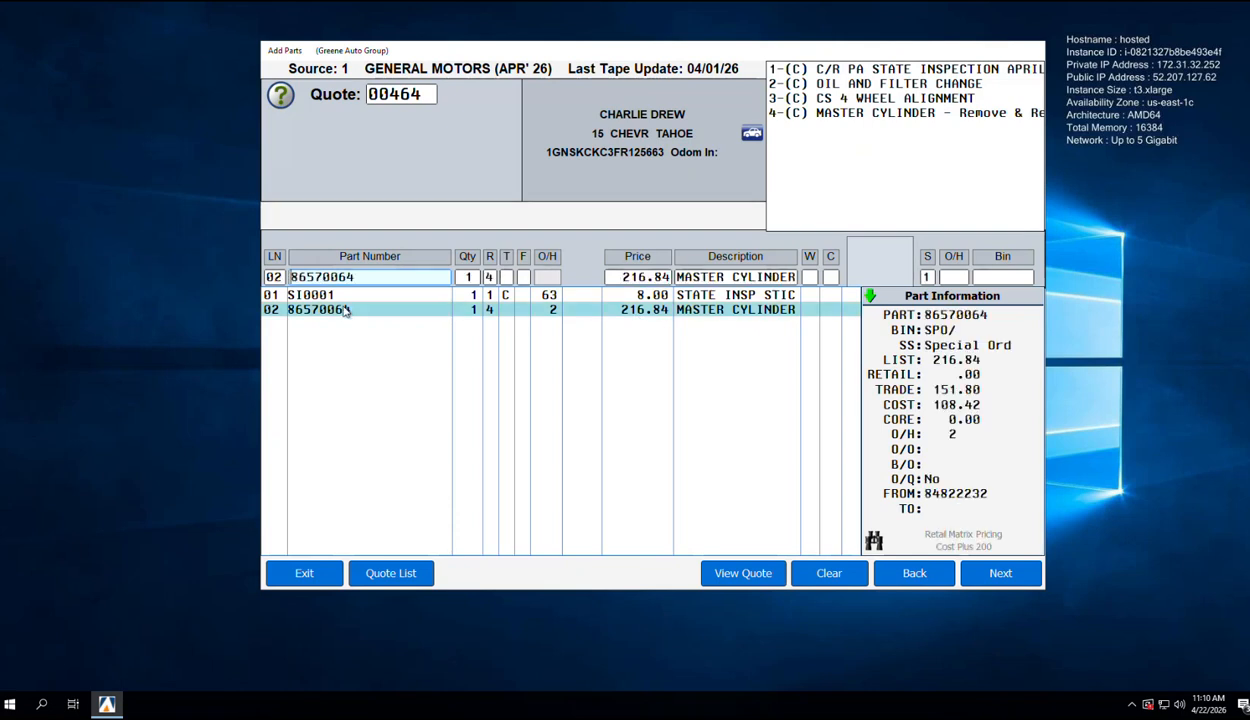
key(Return)
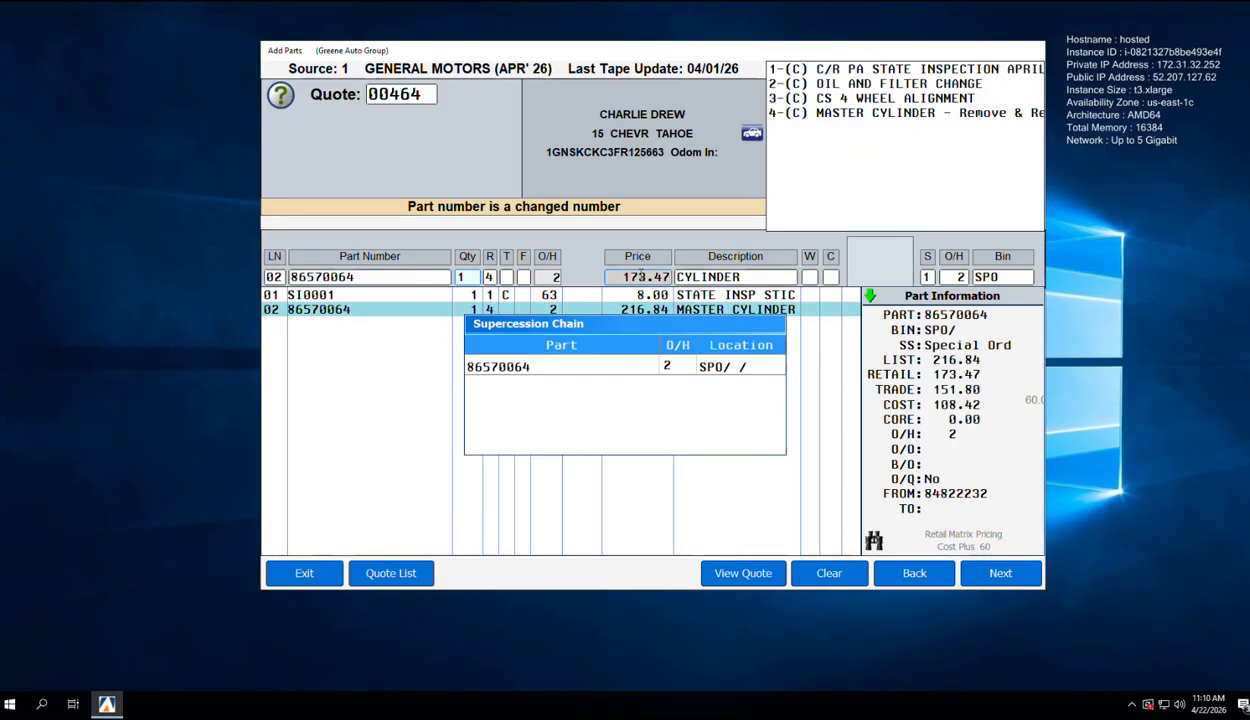
key(Return)
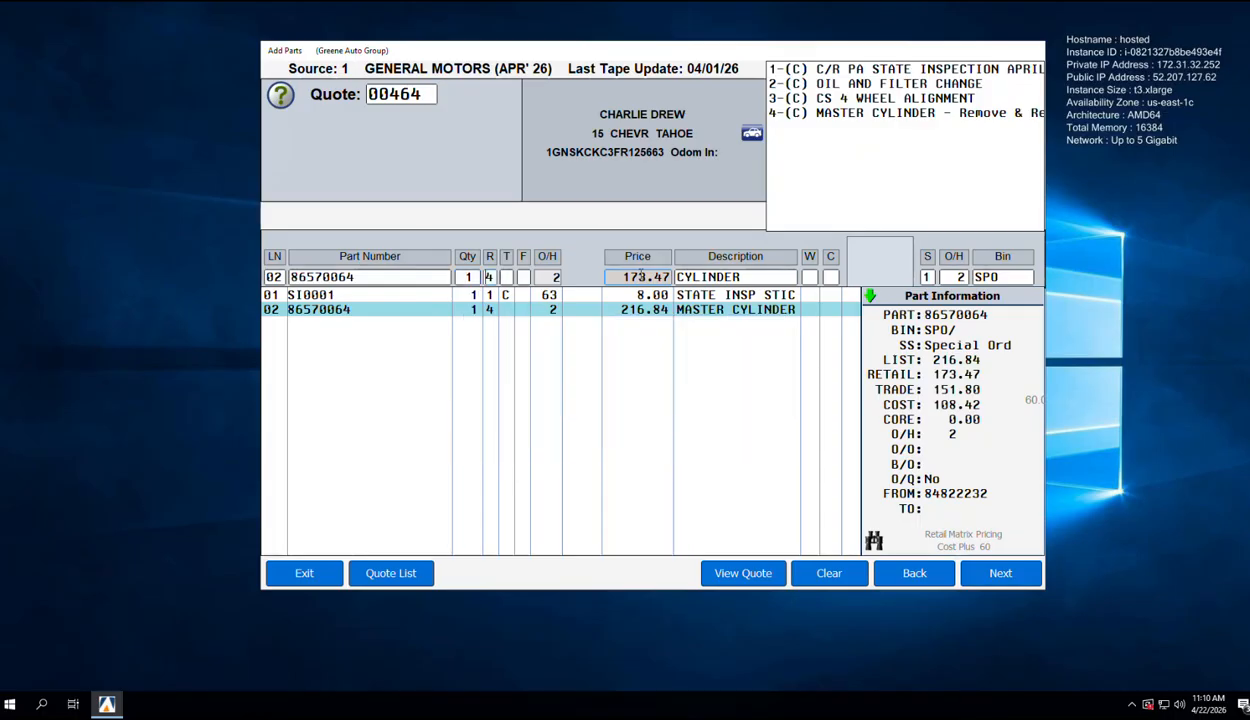
key(Return)
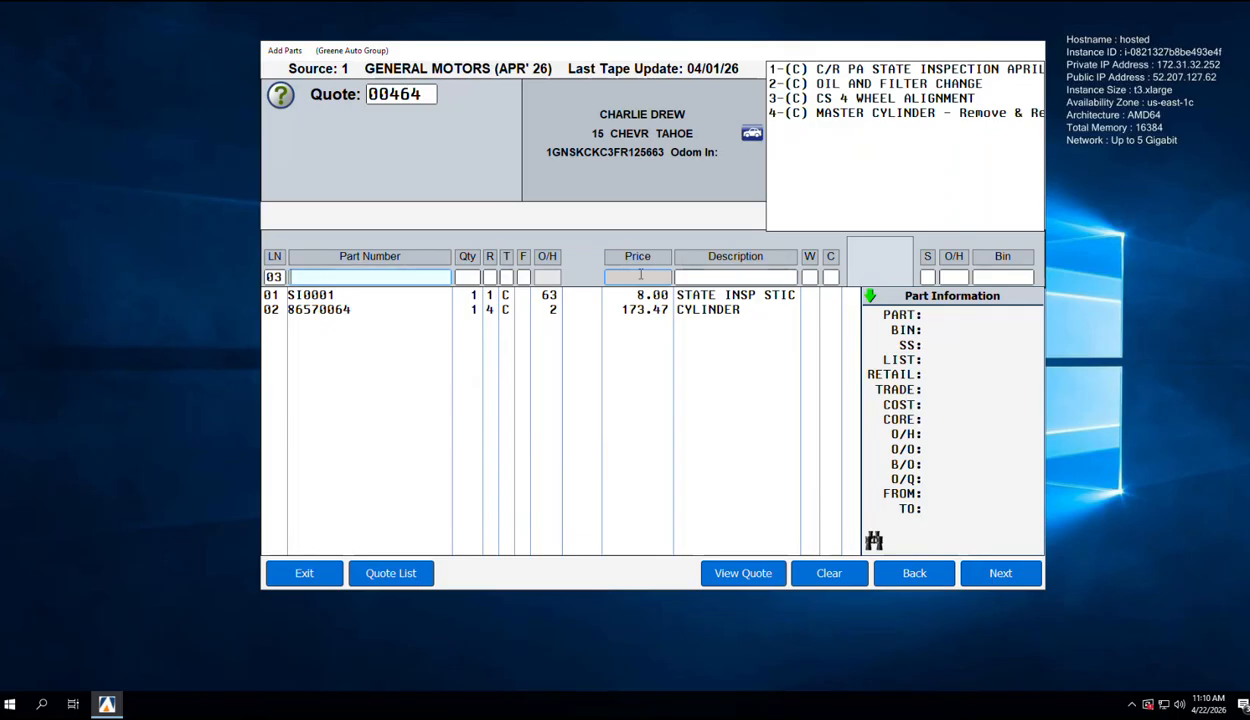
Step: Add filter 19303975 with quantity 1 as parts line 03
text(19303975)
key(Return)
text(1)
key(Return)
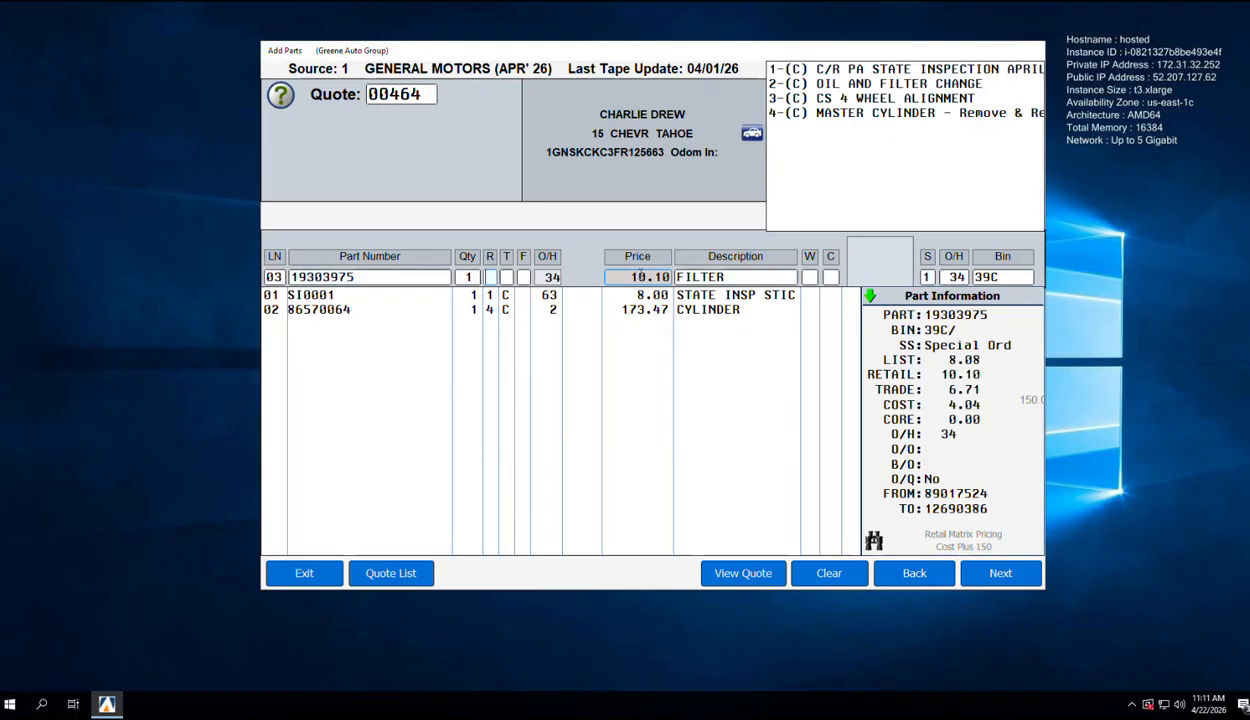
key(Return)
Step: Add oil 12345616, quantity 8 for repair 2, as line 04 and continue to fees
text(12345616)
key(Return)
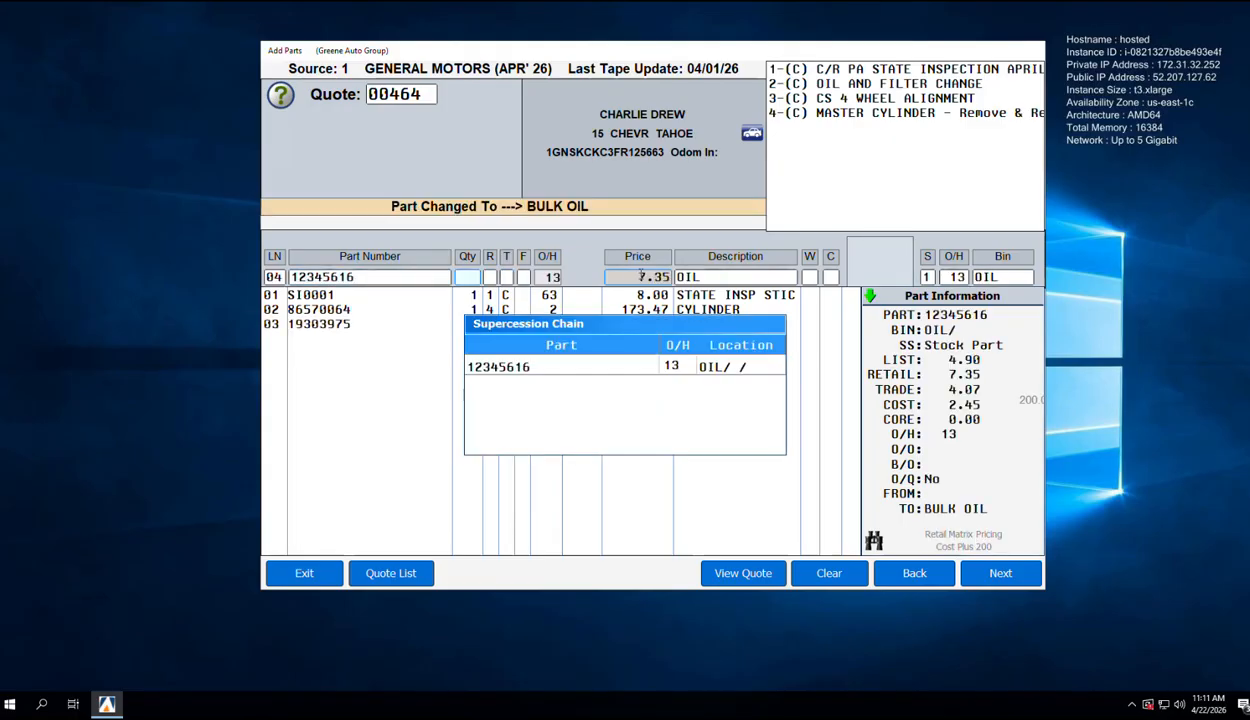
text(8)
key(Return)
text(2)
key(Return)
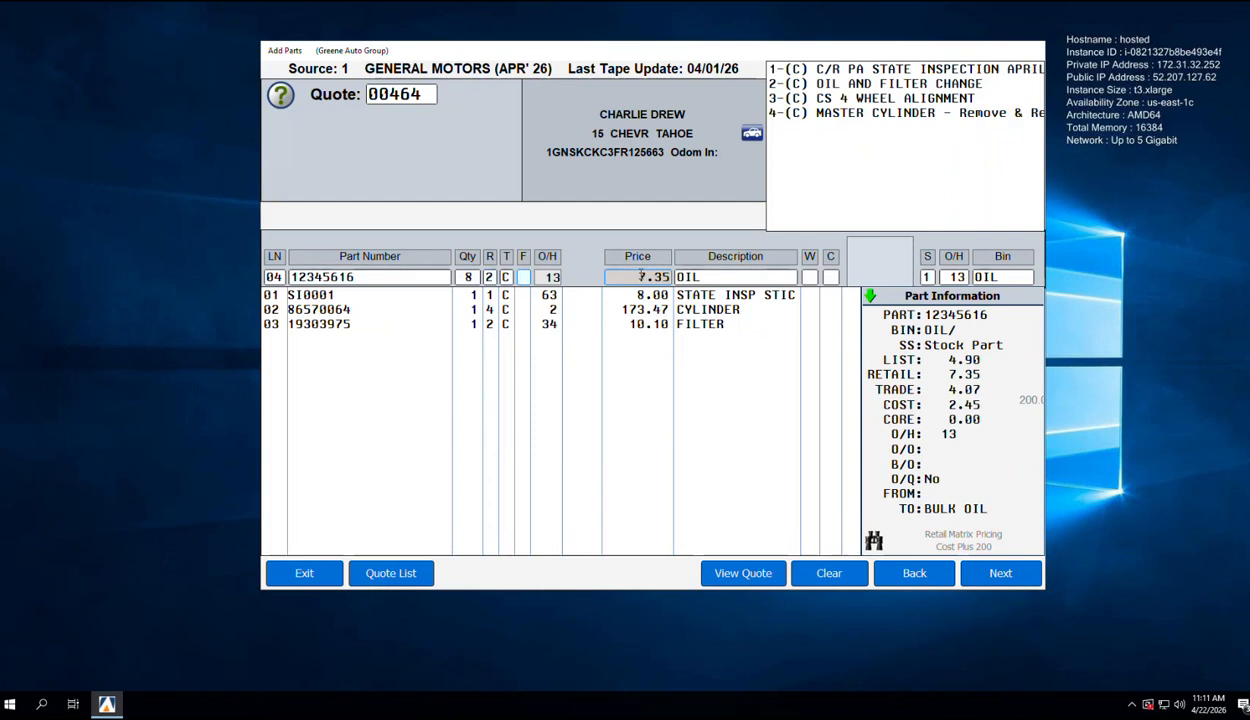
key(Return)
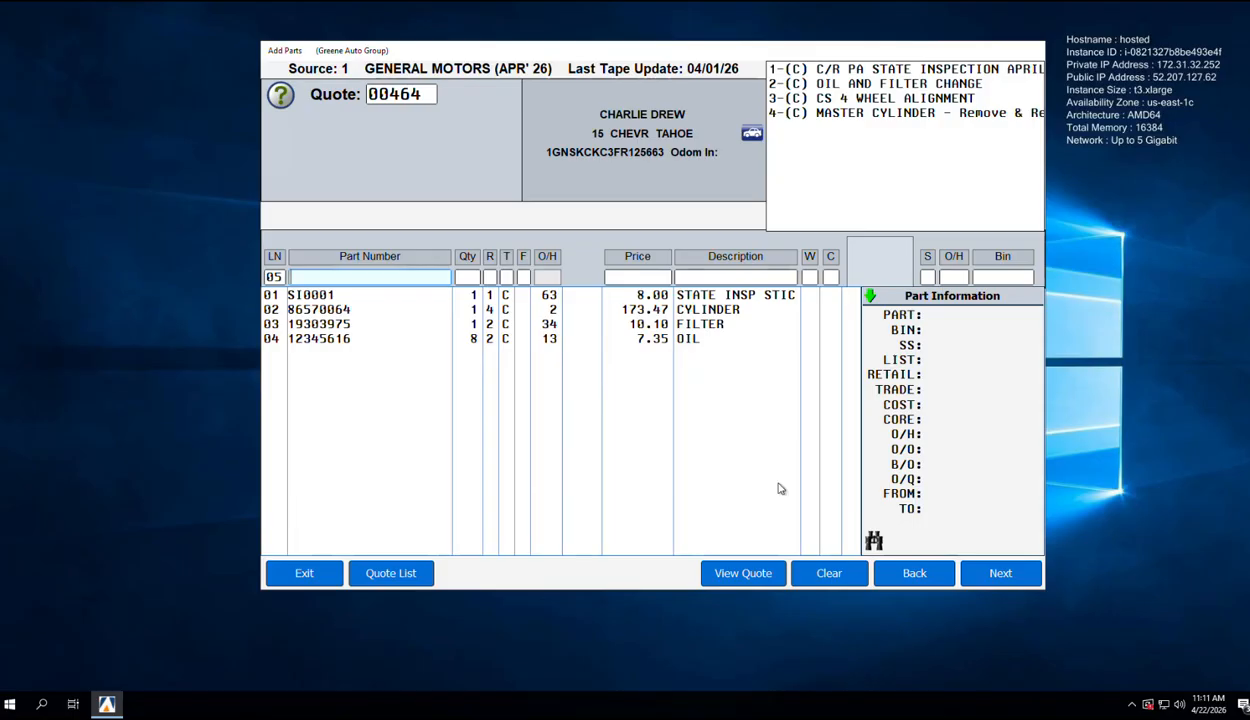
click(1008, 566)
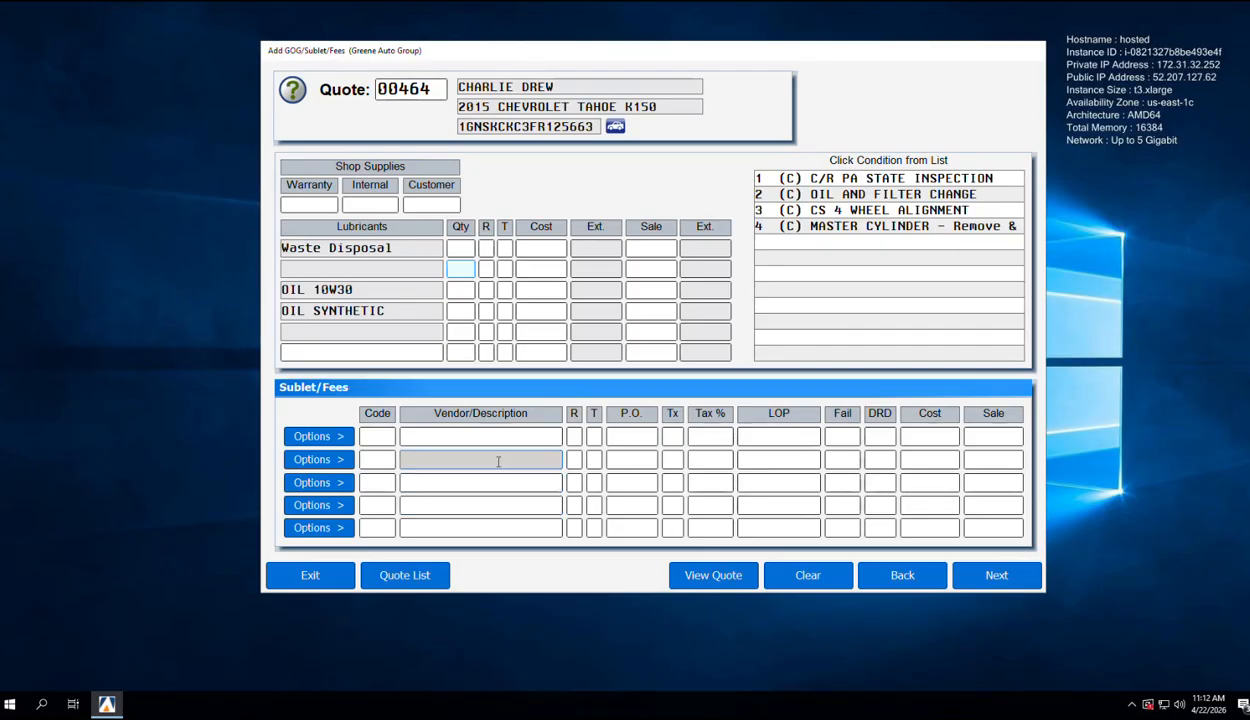
Step: Skip GOG/Sublet/Fees to review quote 00464: 787.06 subtotal, 47.22 tax, 834.28 cash
click(996, 578)
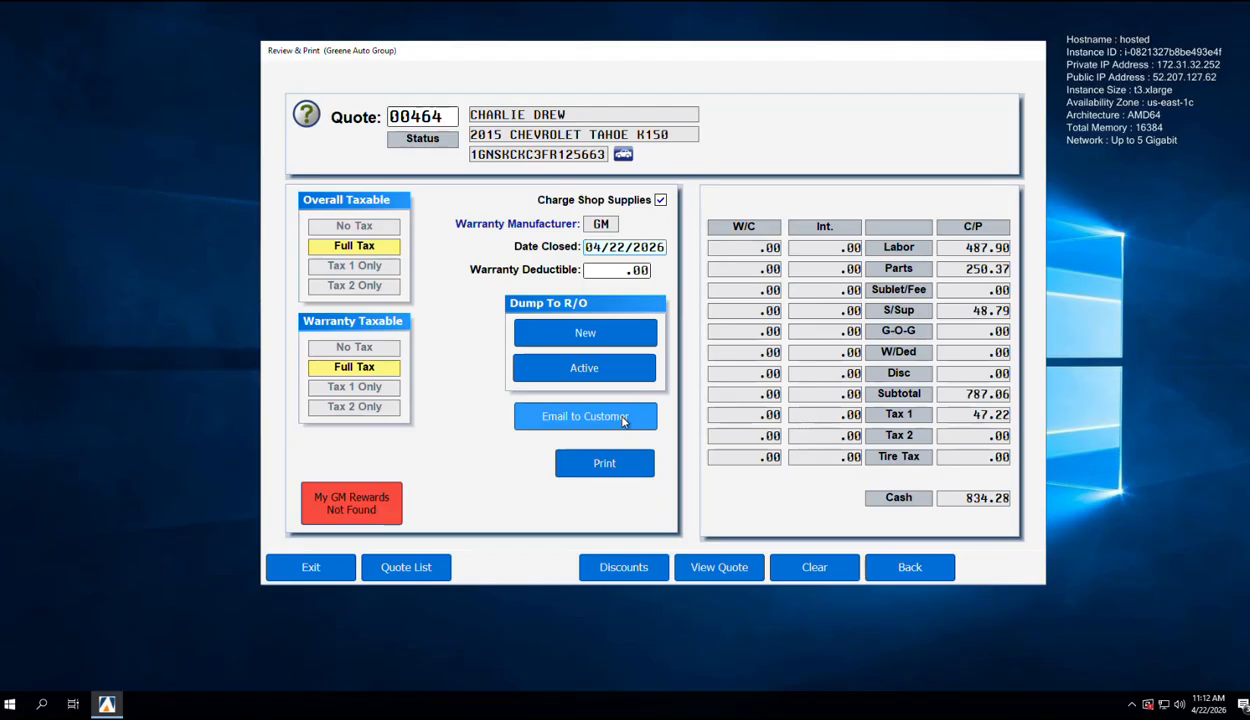
Step: Generate quote 00464 as a PDF report listing its four repair totals
click(705, 566)
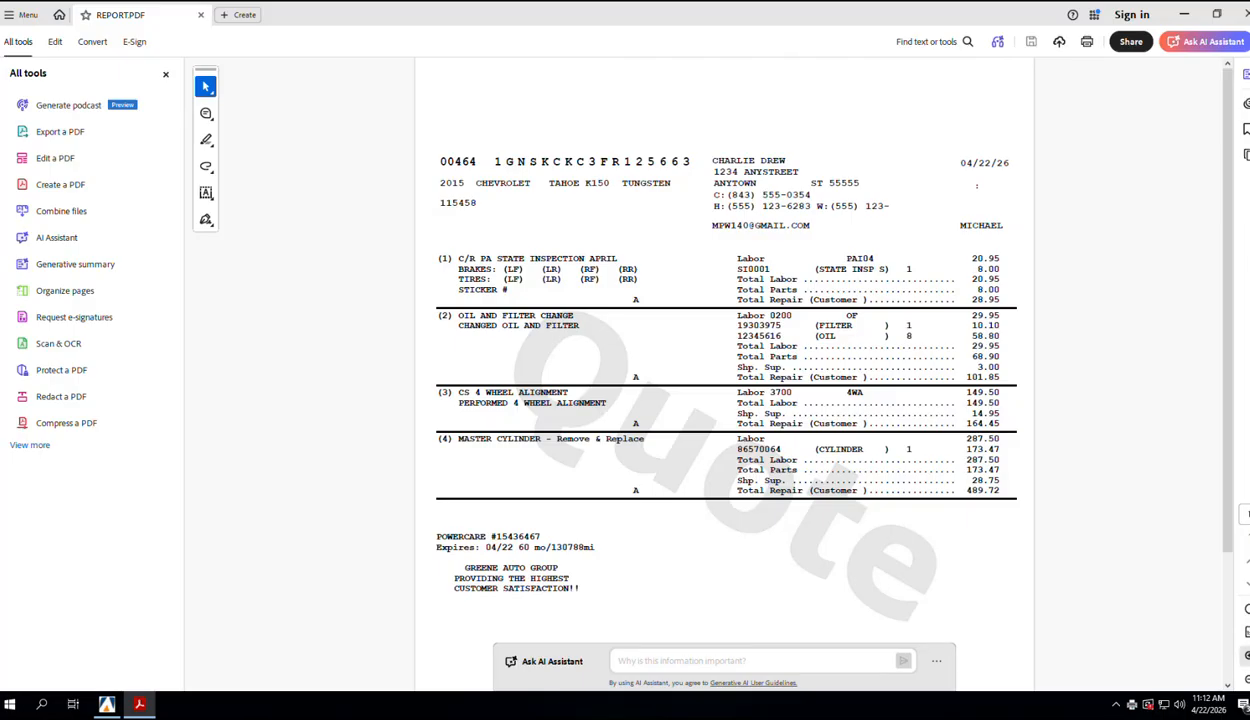
Step: Zoom the quote PDF to 125%, scroll down to the 832.07 total, then put Acrobat away
click(1247, 656)
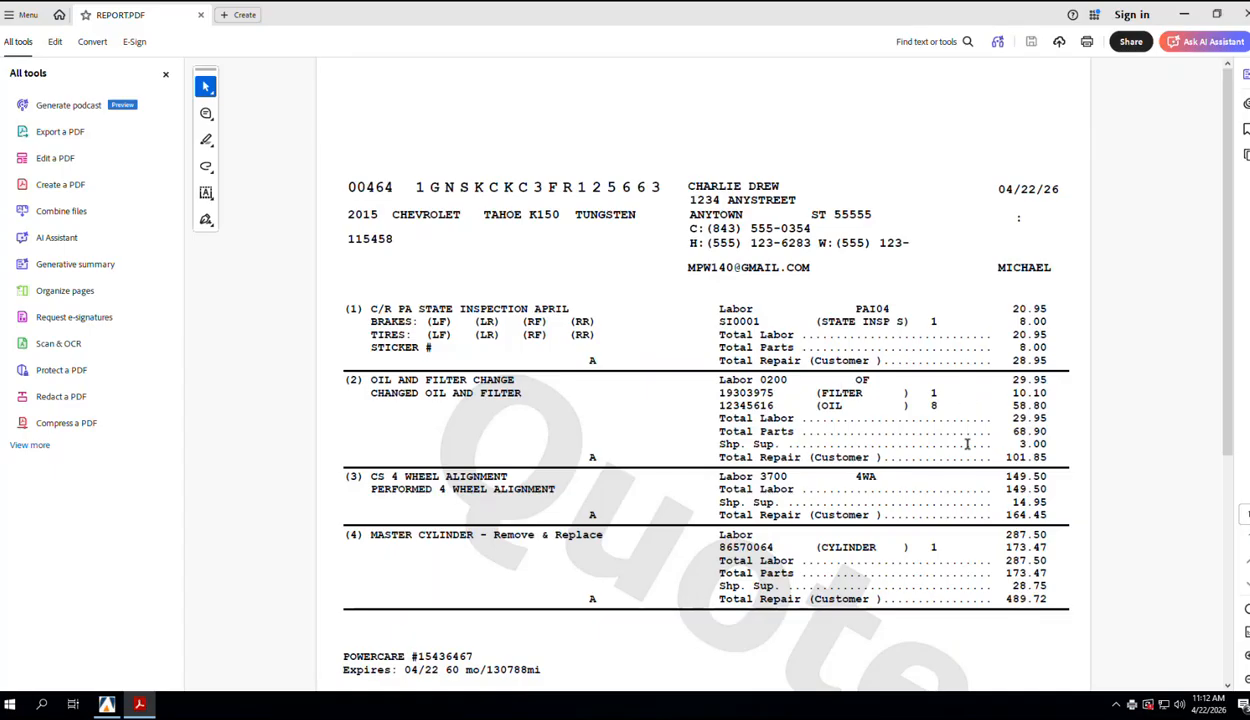
scroll(967, 444, down, 1)
scroll(967, 444, down, 6)
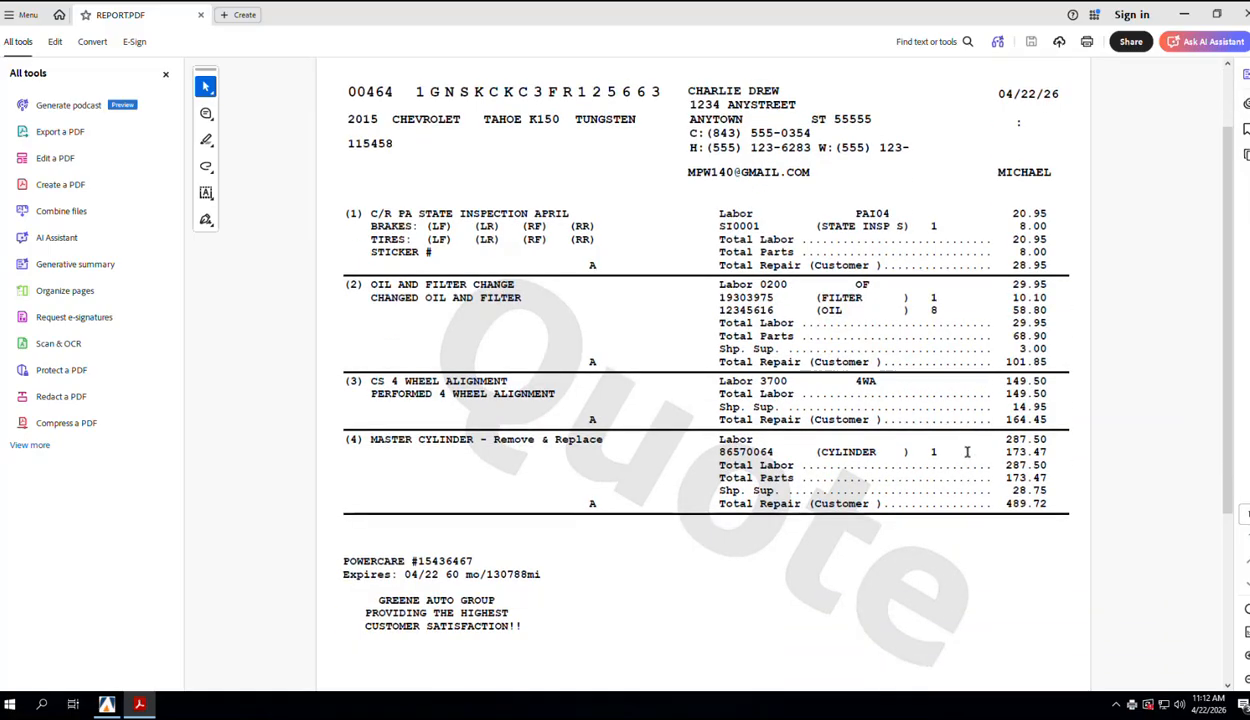
scroll(967, 452, down, 5)
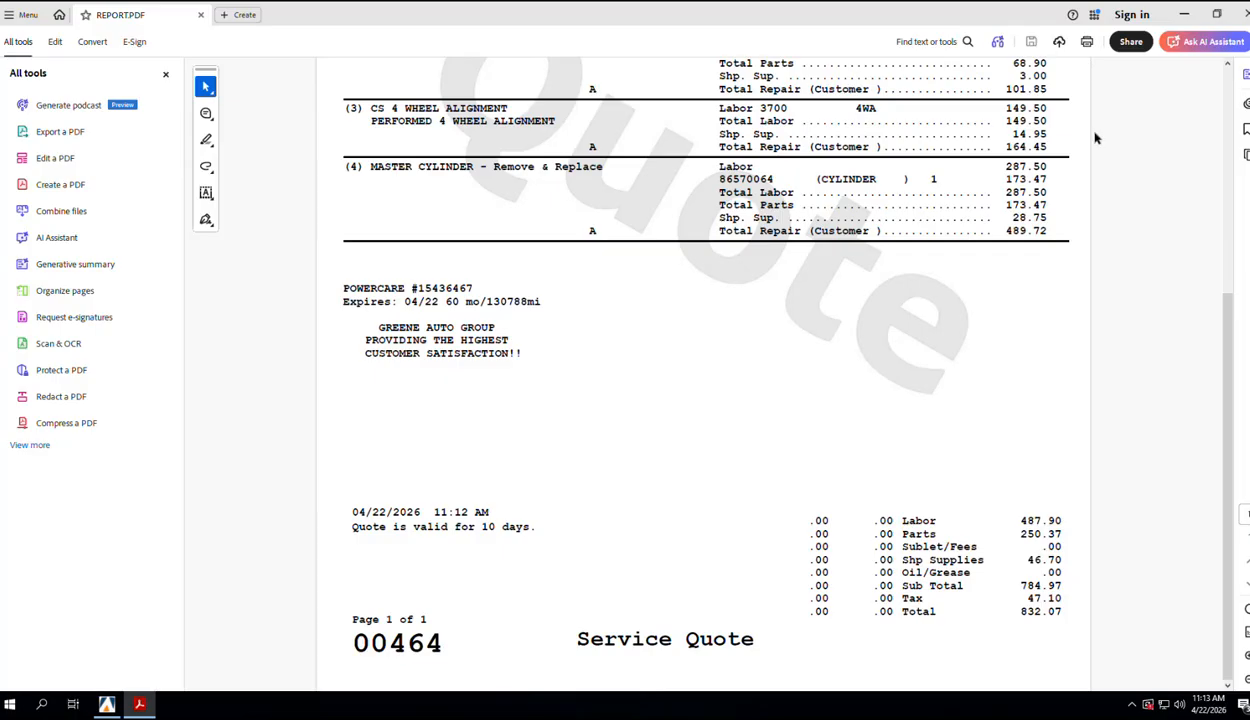
click(1184, 14)
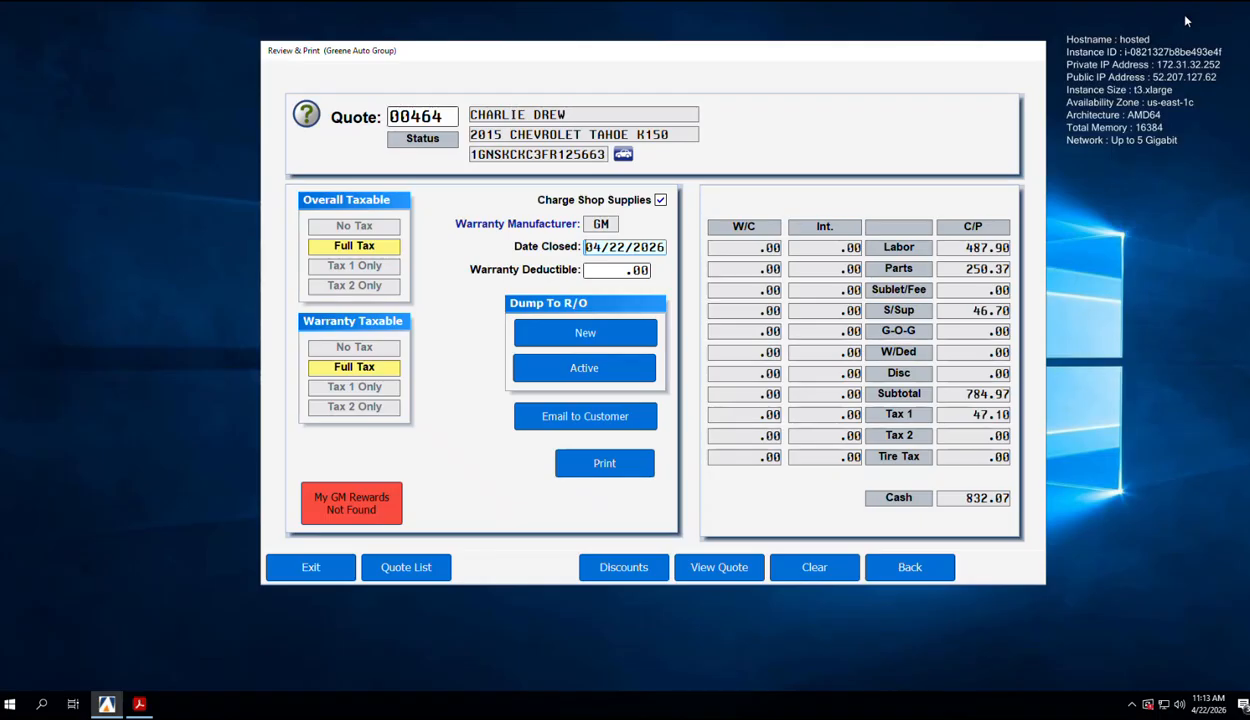
Step: Reopen quote 00464 from the Review & Print quote list and choose Dump To R/O Active
click(284, 572)
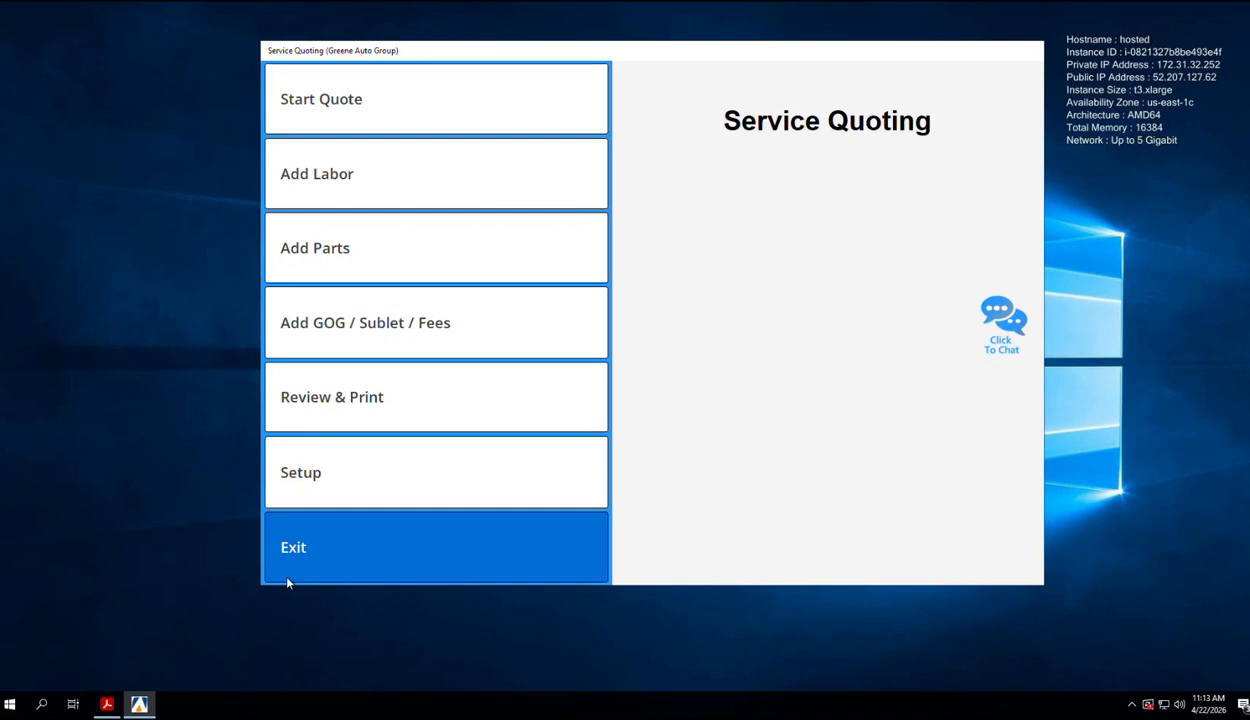
click(320, 420)
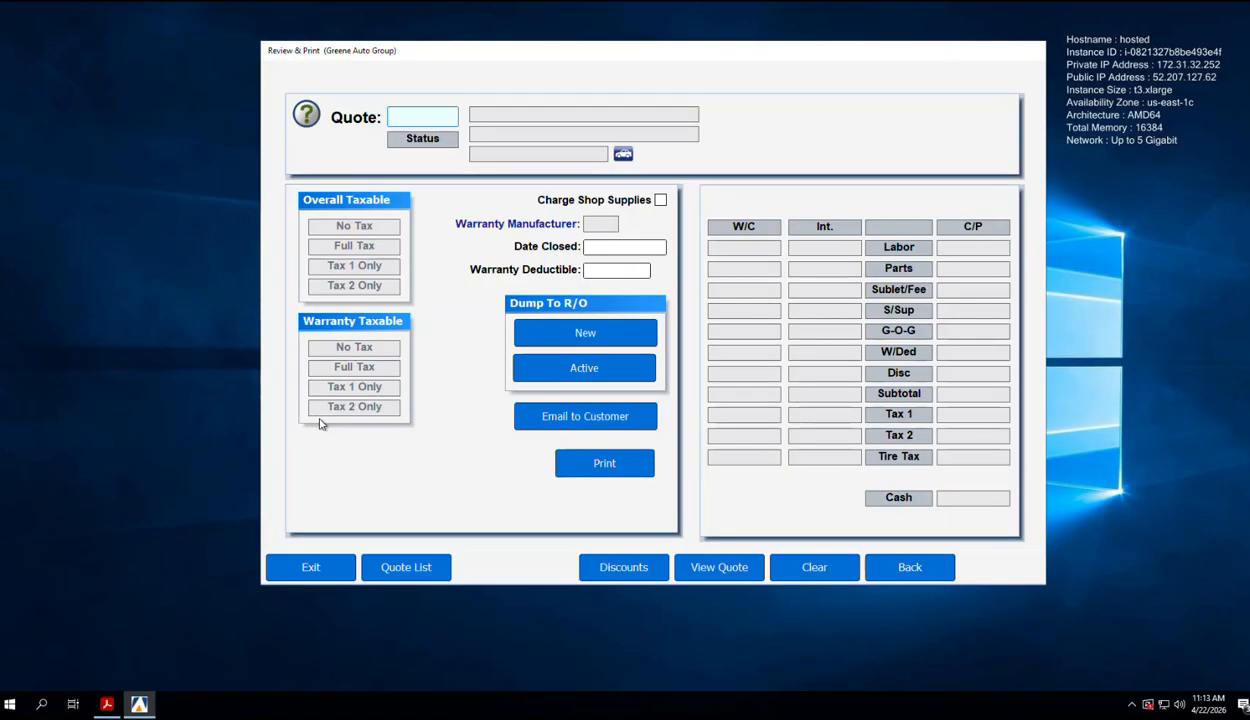
click(402, 570)
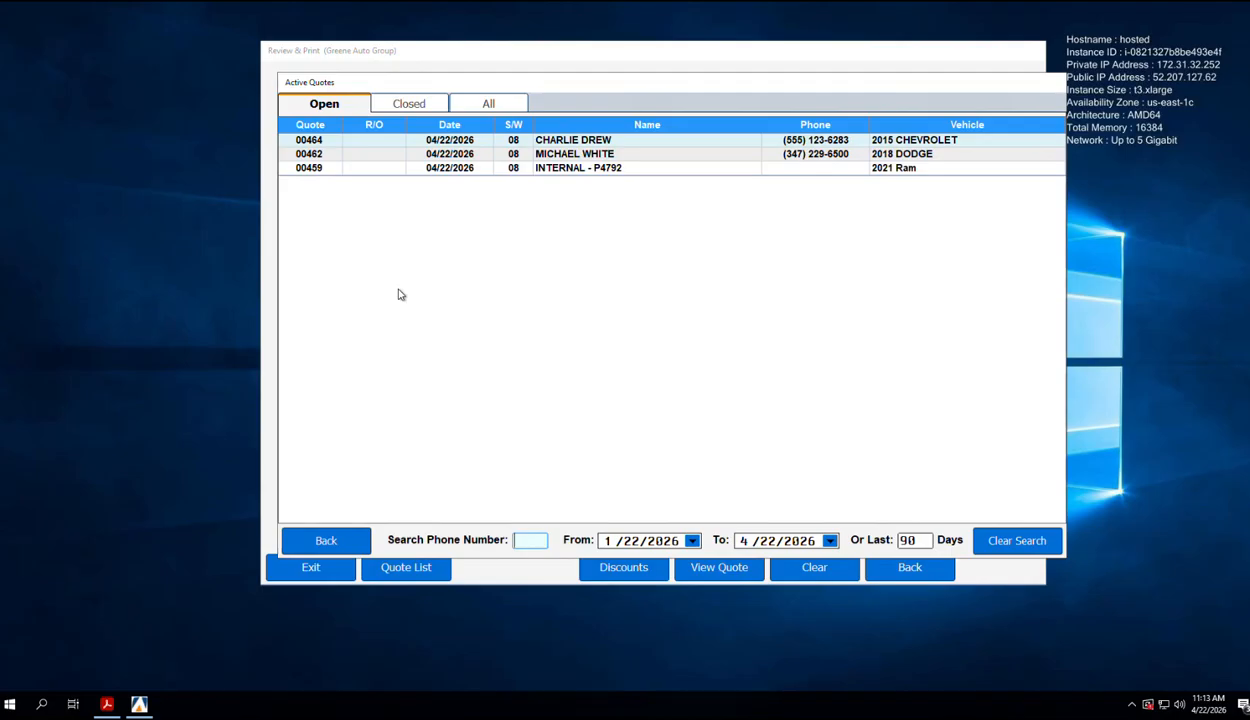
double_click(450, 141)
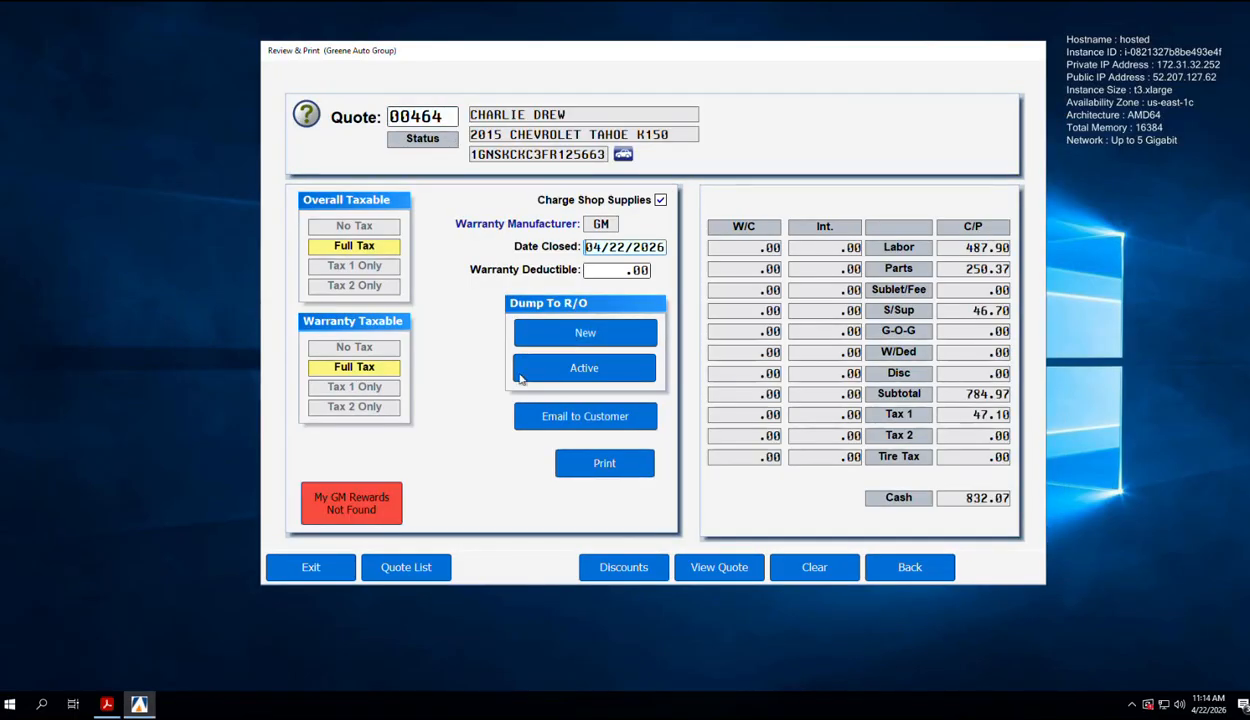
click(584, 368)
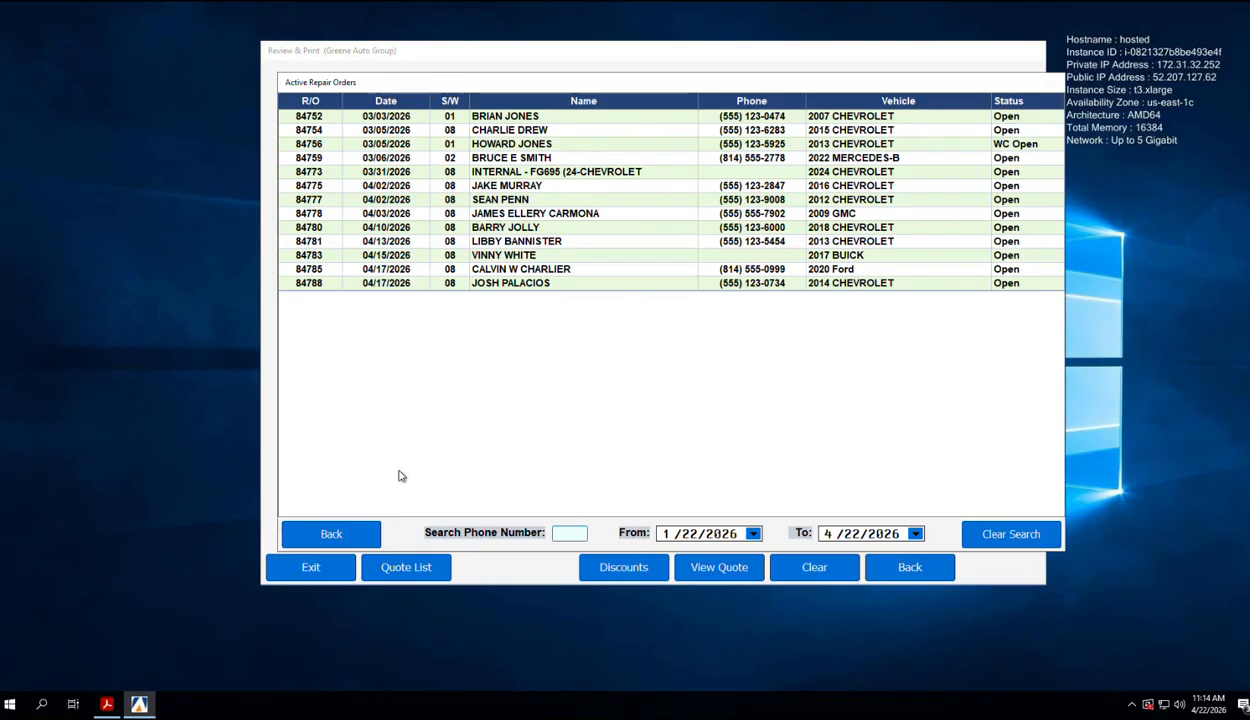
click(329, 533)
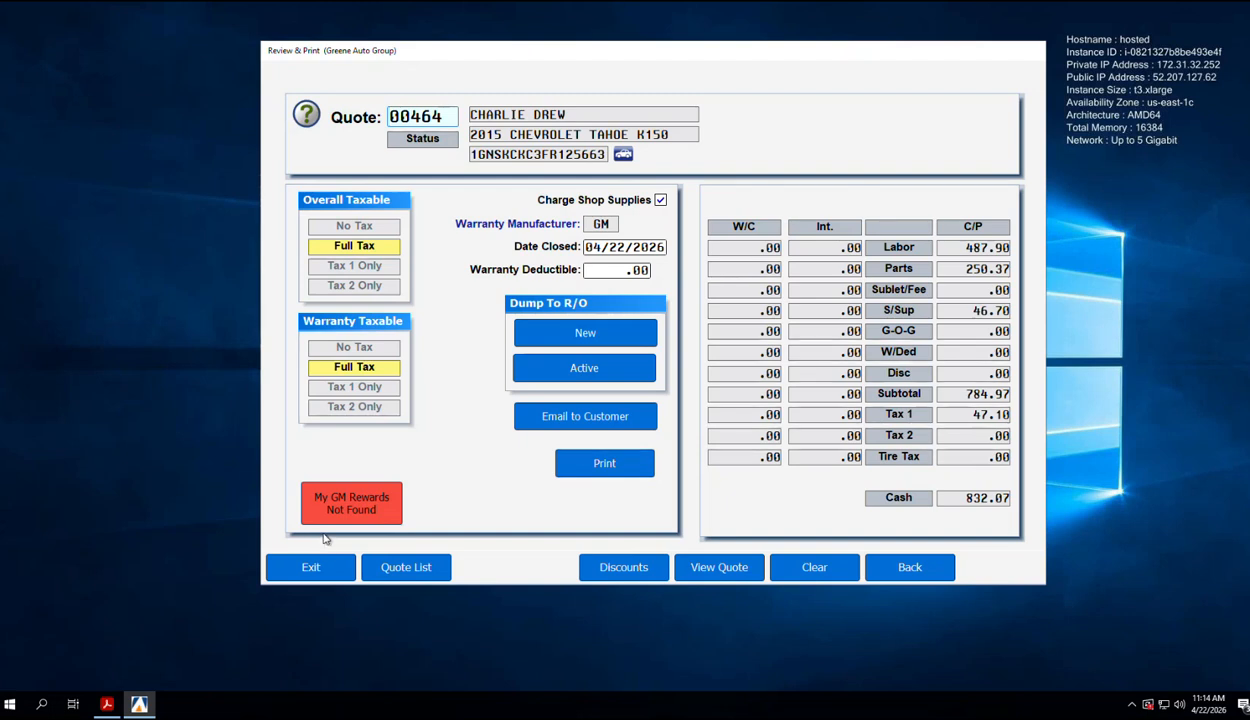
click(585, 335)
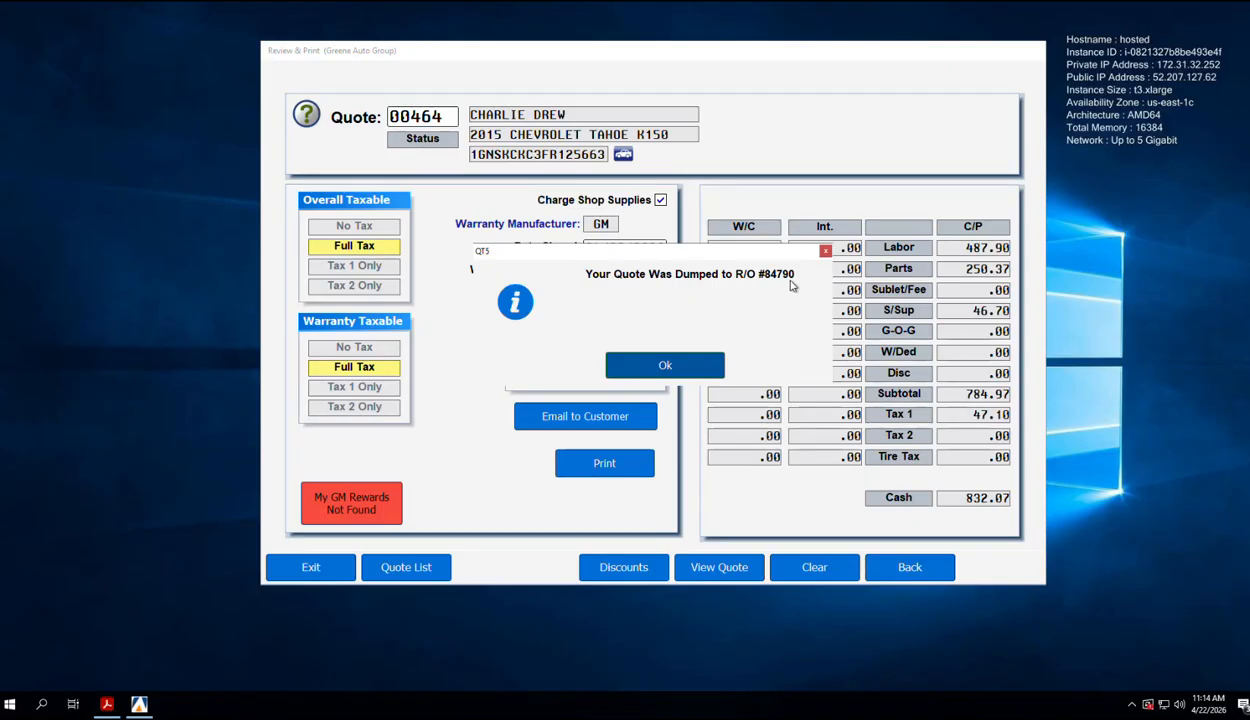
click(665, 366)
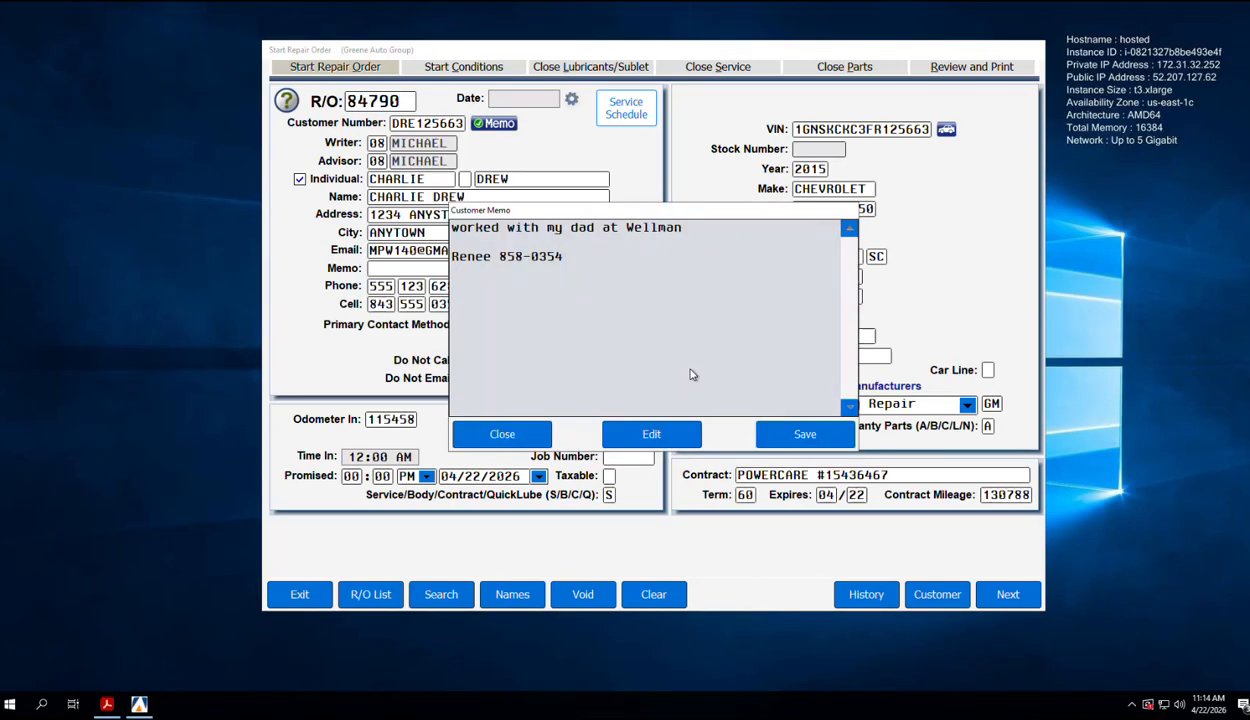
Step: Dismiss the customer memo, change Odometer In from 115458 to 116548, check history, and continue
click(525, 436)
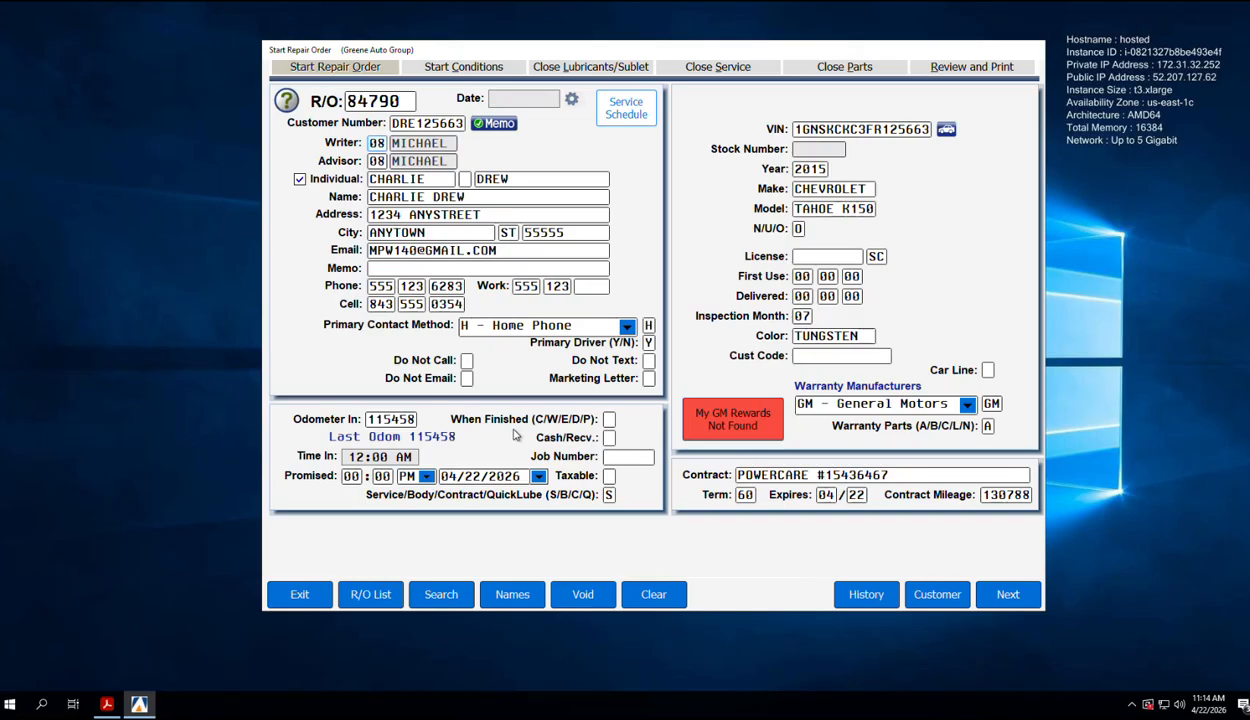
click(371, 419)
drag(371, 419, 433, 424)
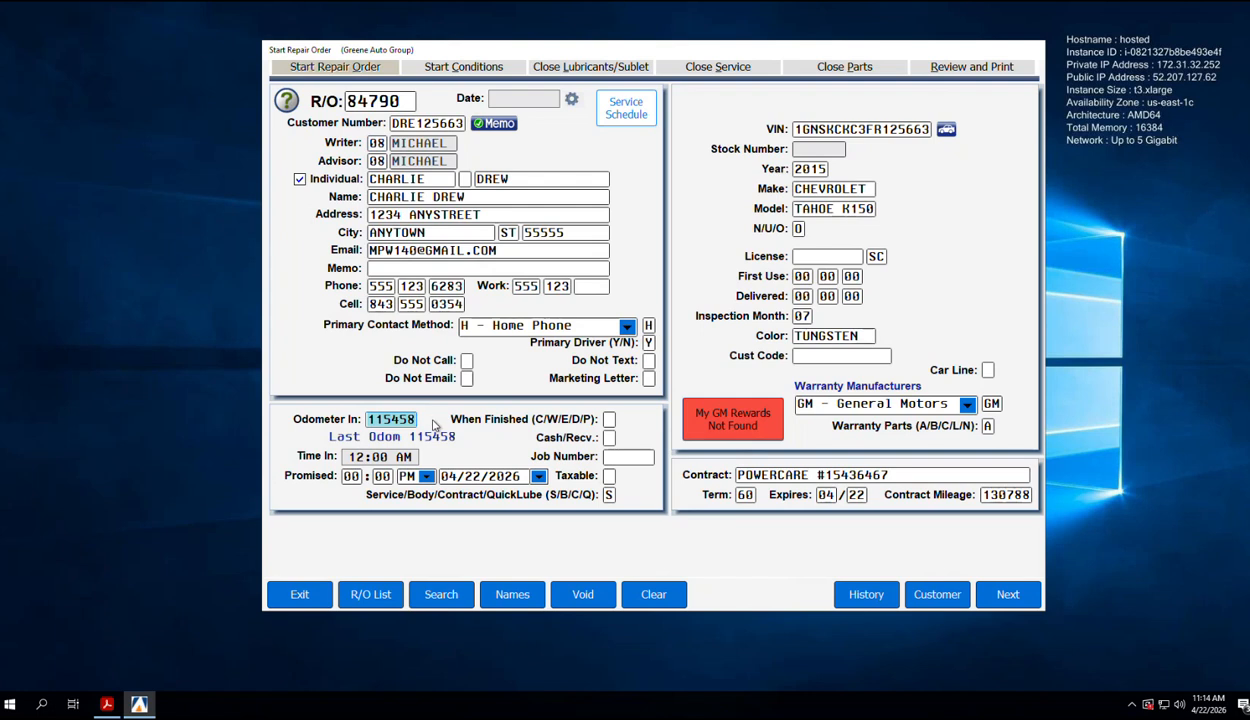
text(116548)
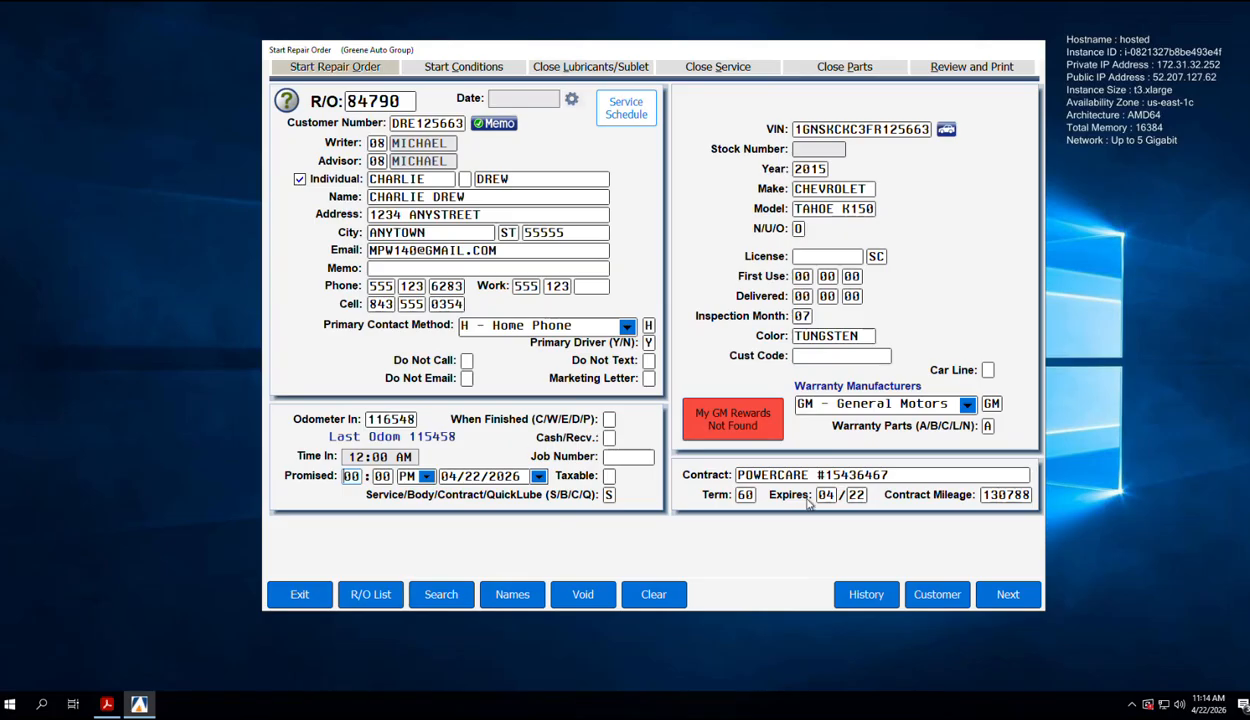
click(864, 594)
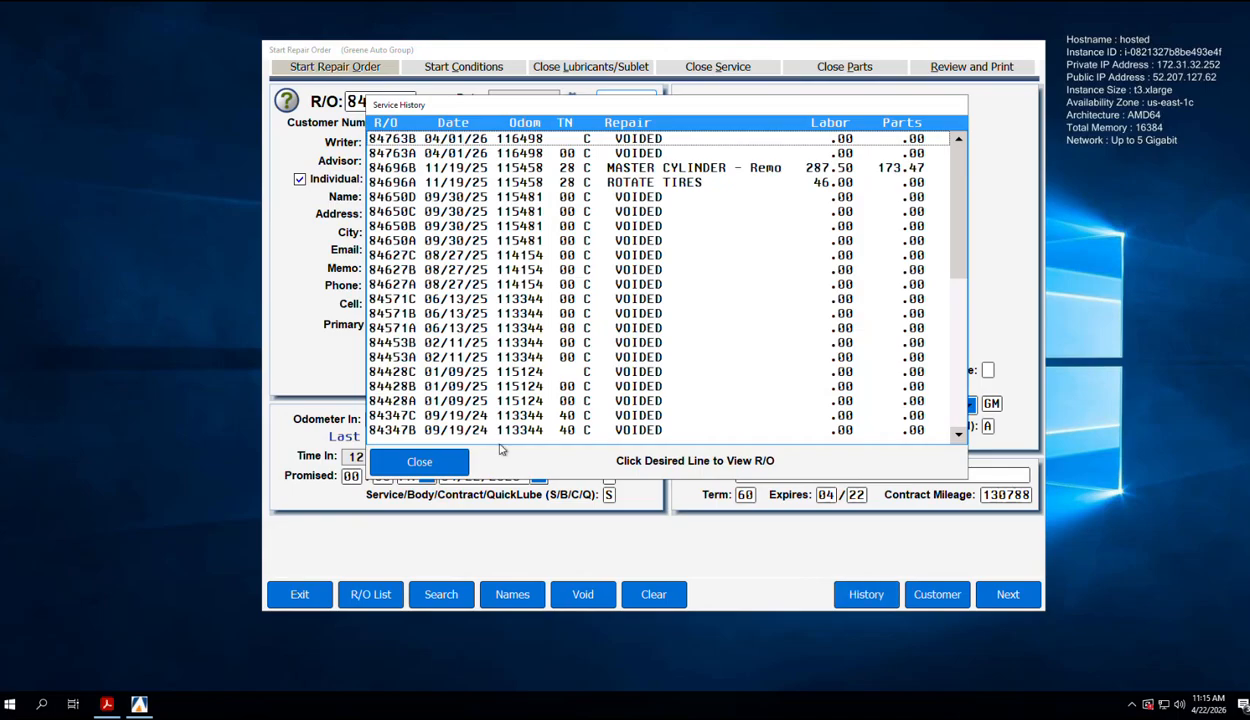
click(421, 461)
click(1008, 594)
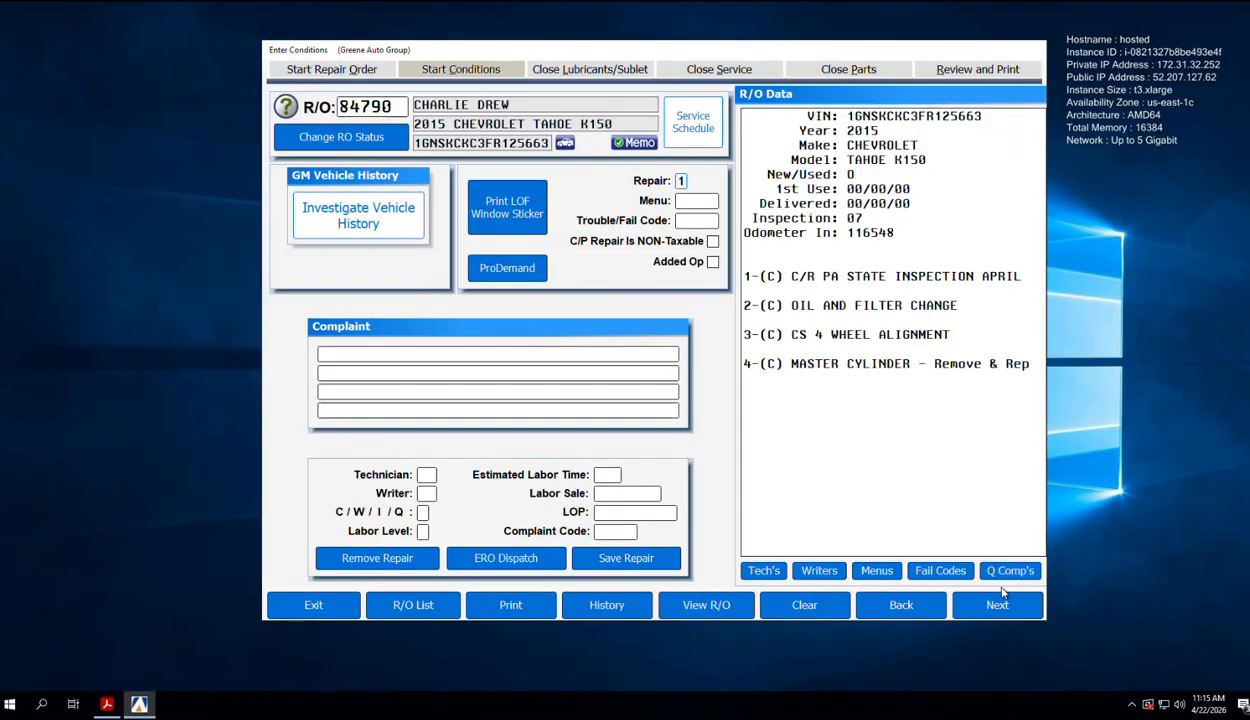
Step: Load repair line 1's state inspection conditions, then exit to the Repair Orders menu
click(930, 285)
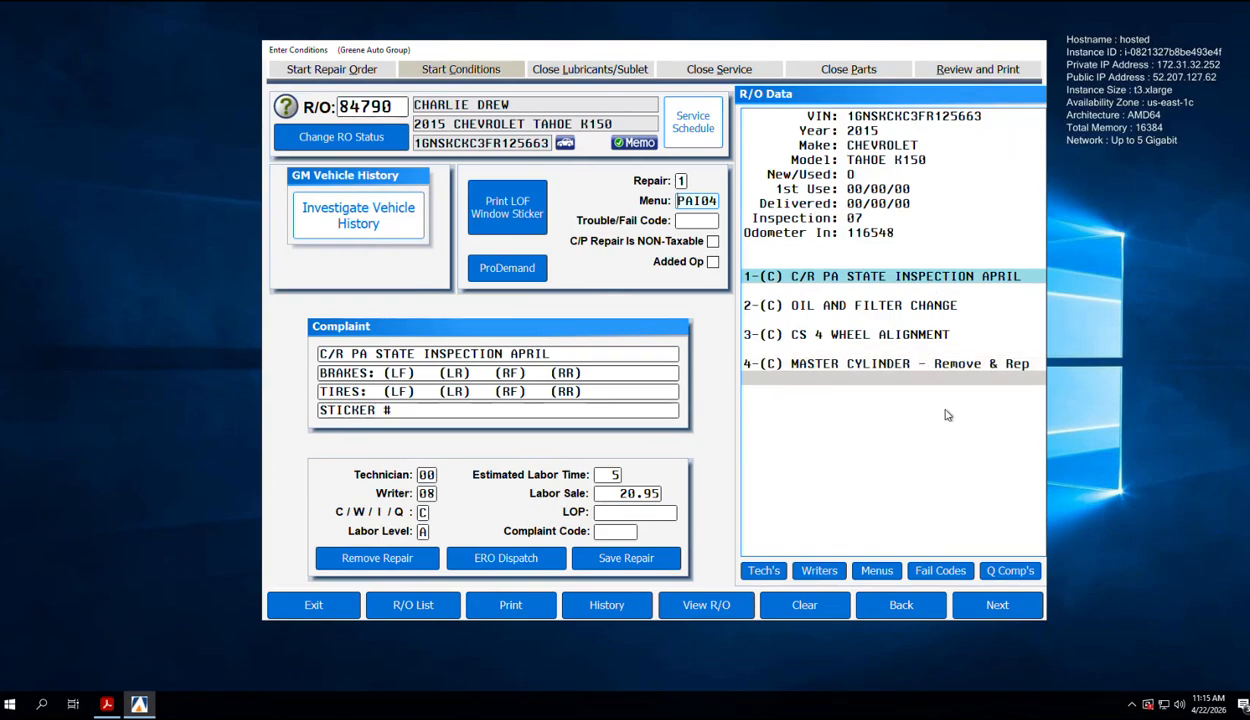
click(318, 600)
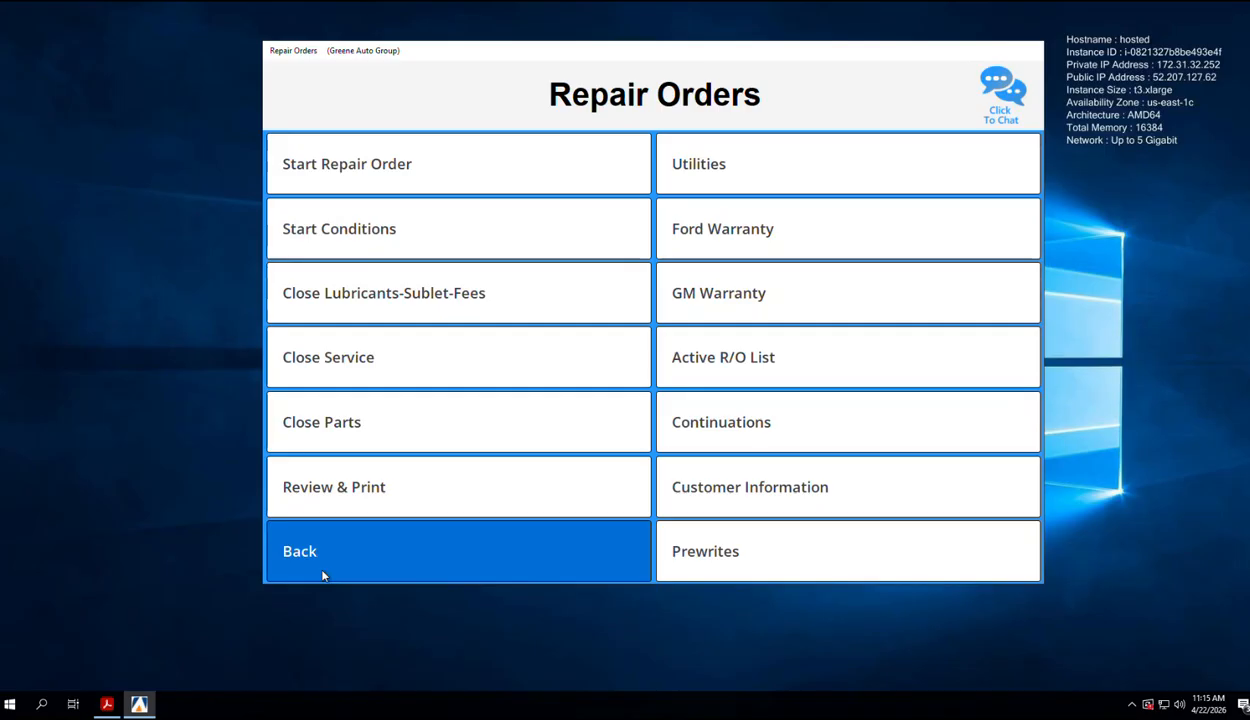
Step: Go to Parts > Service Sales > Line Parts and load R/O 84790 from the R/O List
click(322, 571)
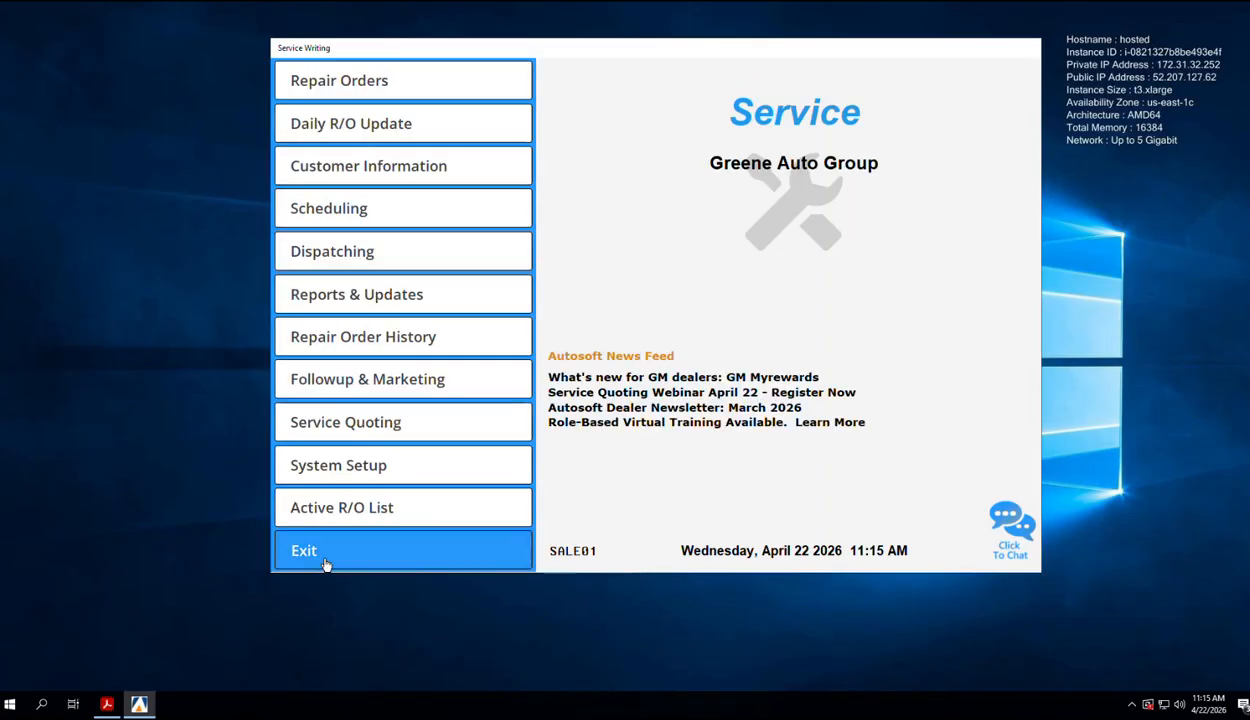
click(325, 563)
click(354, 204)
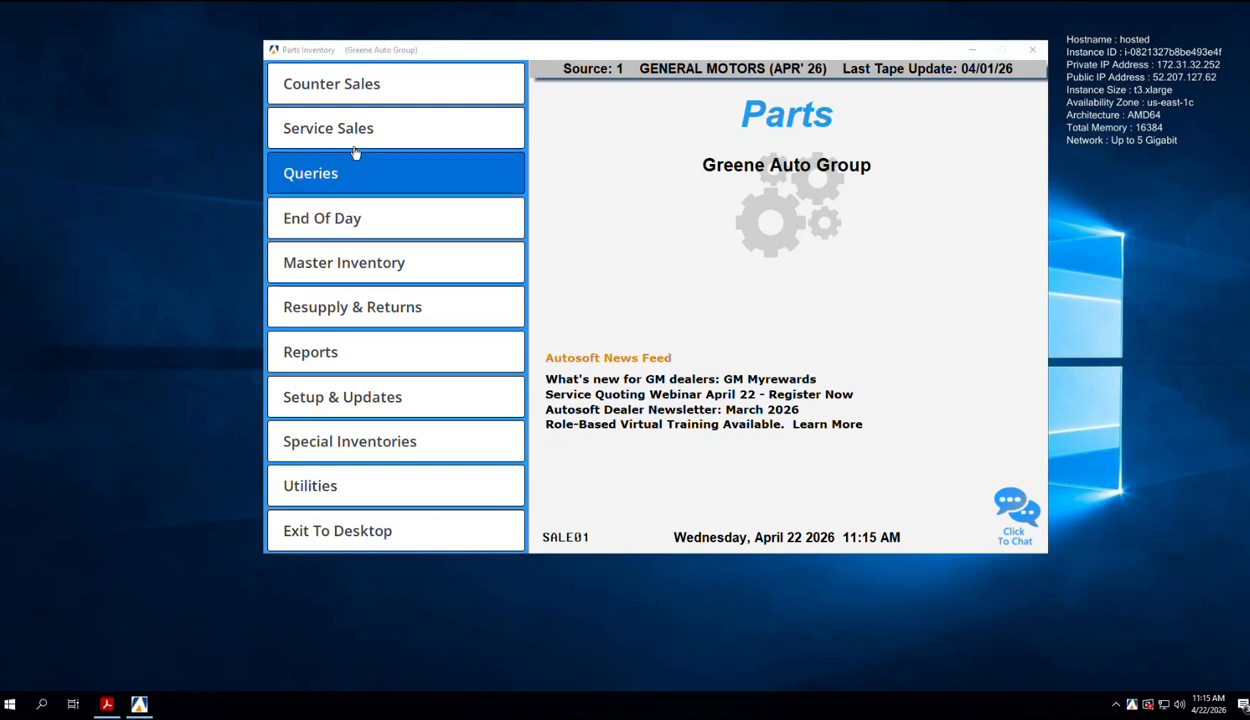
click(354, 148)
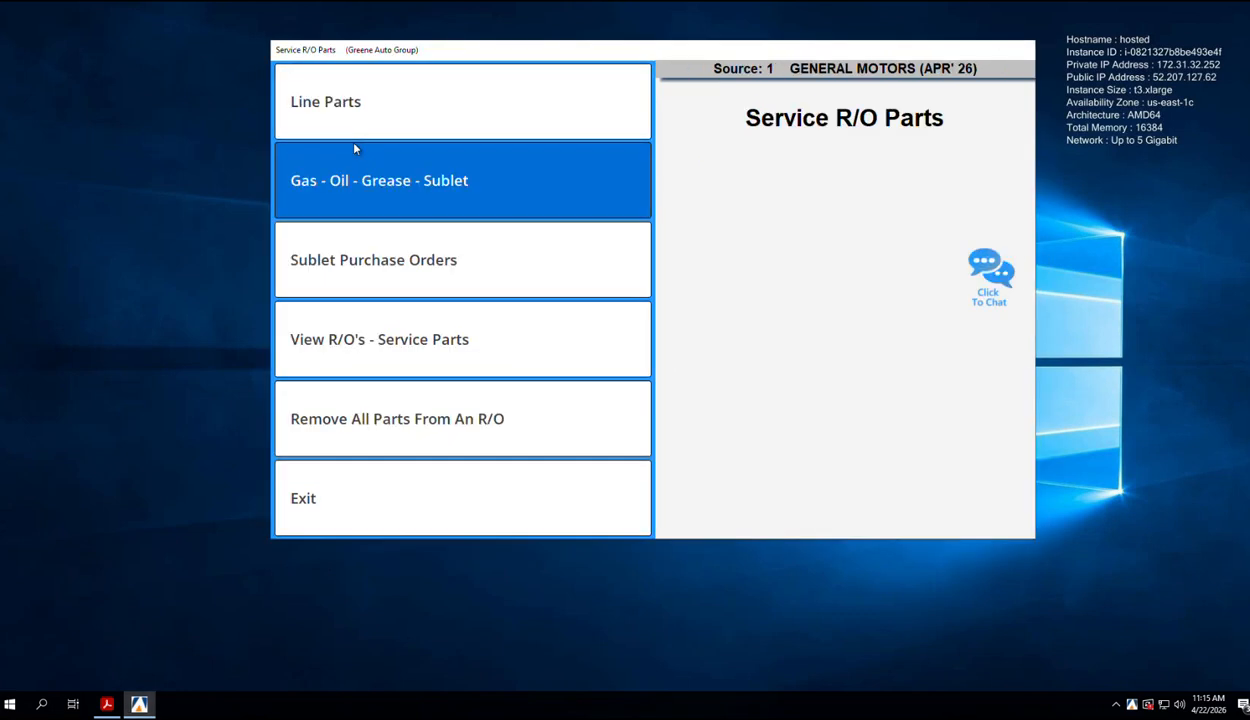
click(354, 110)
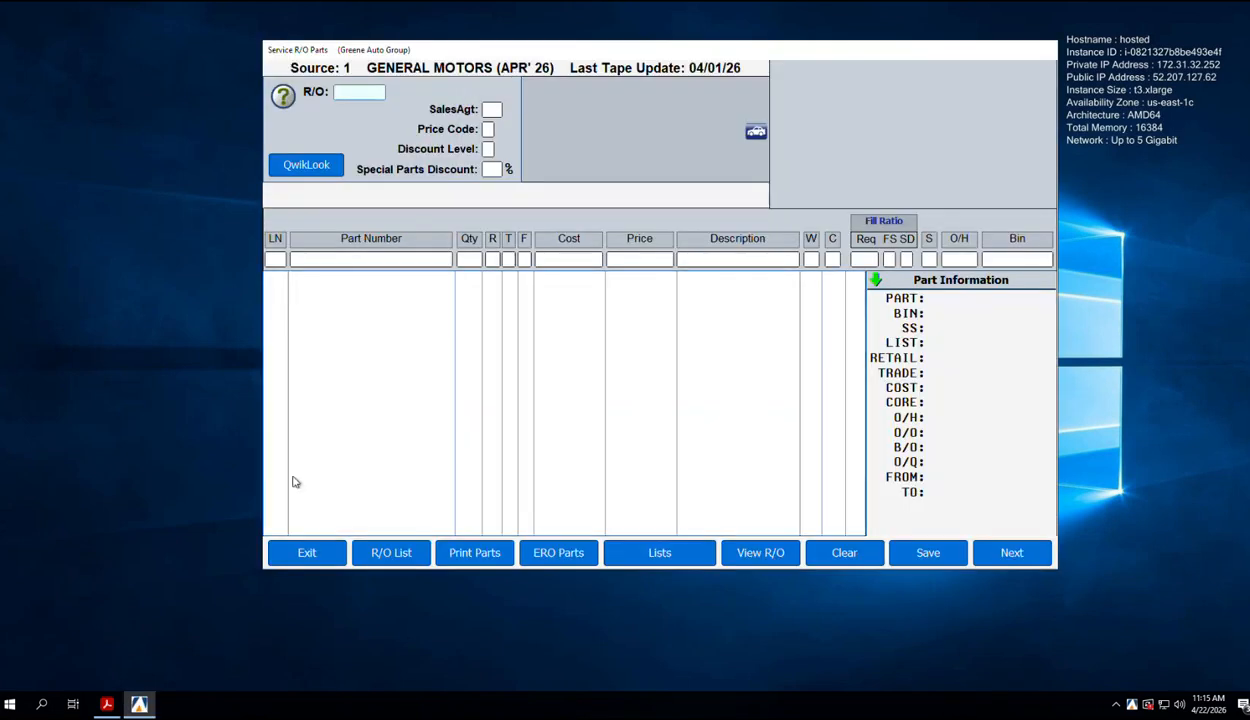
click(392, 552)
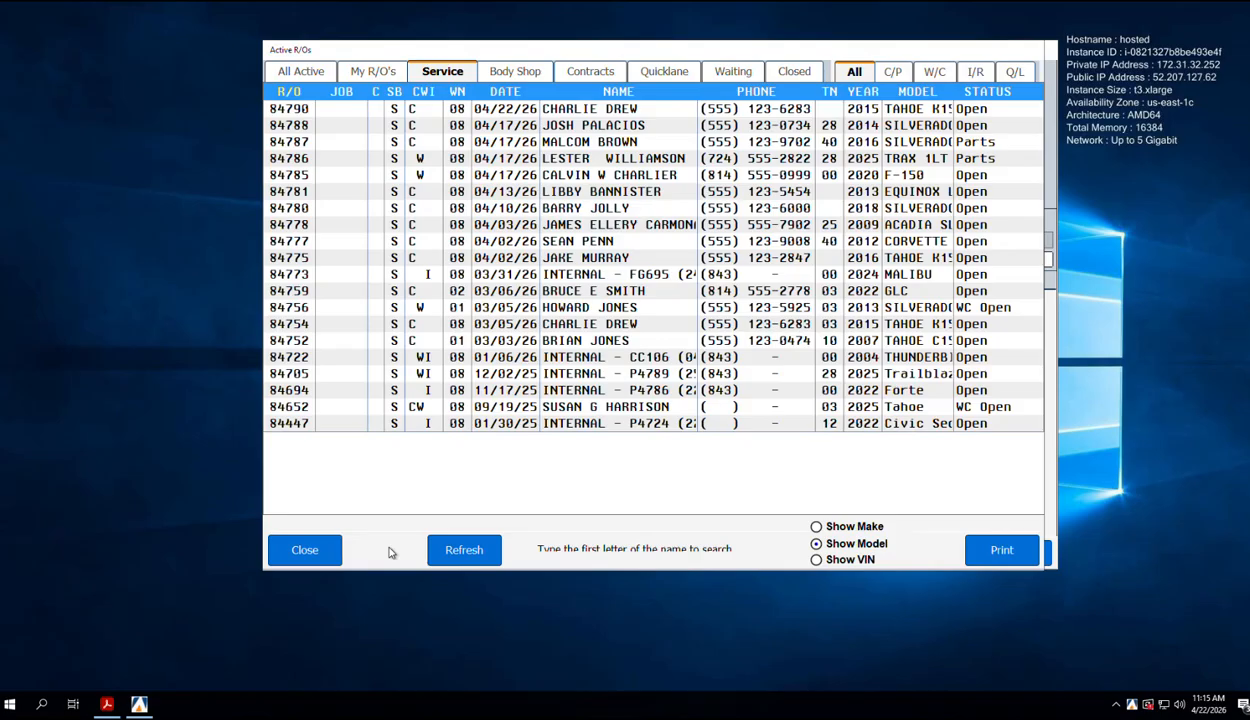
double_click(567, 114)
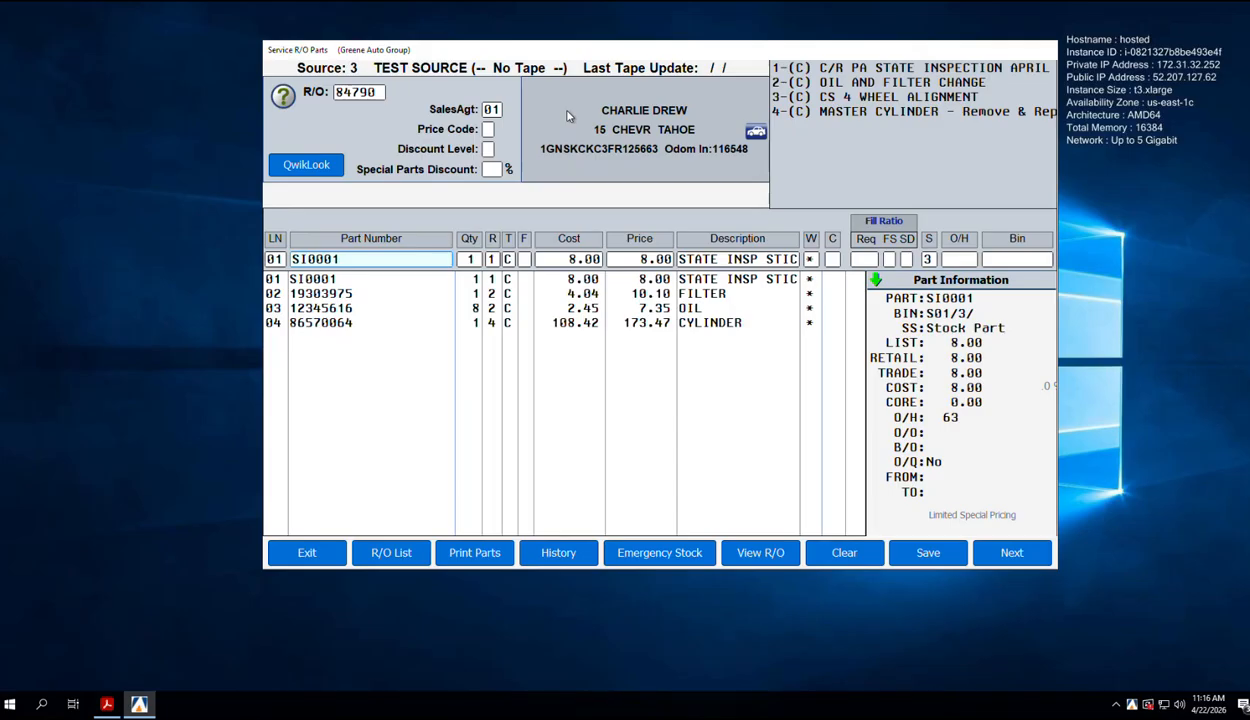
Step: Step through lines 02–04 (filter, oil, cylinder), accepting each part's details
key(Down)
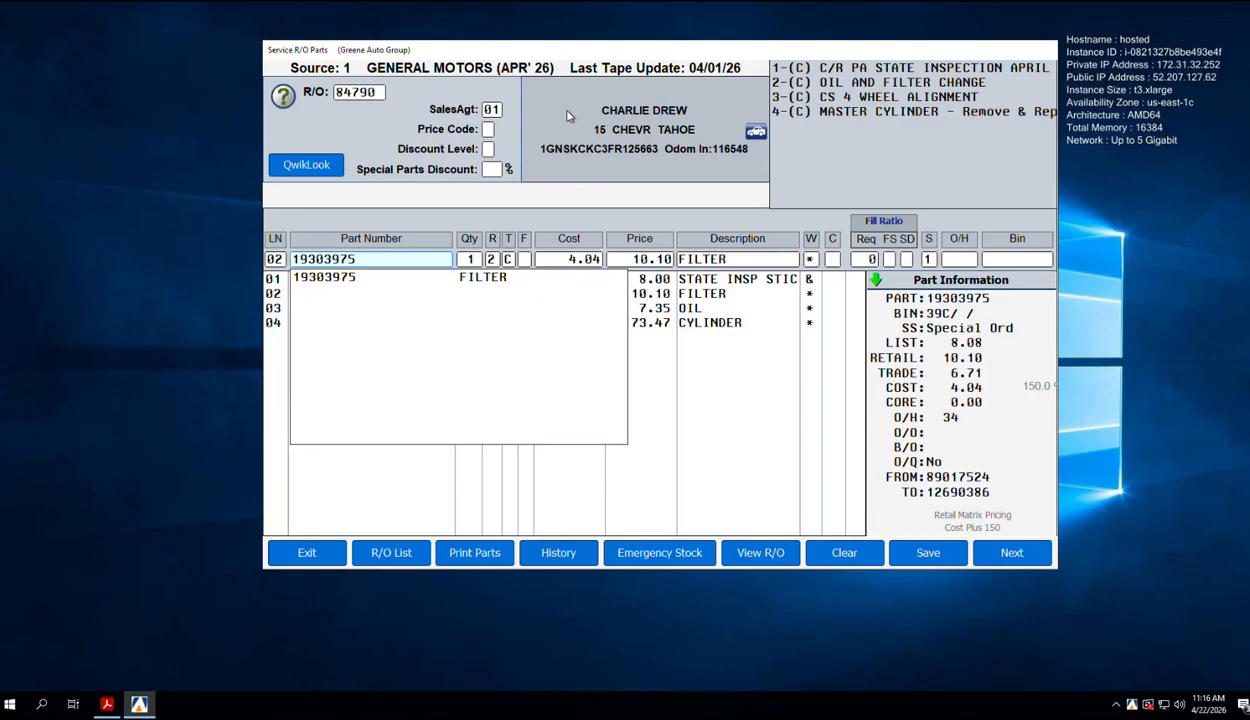
key(Return)
key(Return)
key(Return)
key(Return)
key(Return)
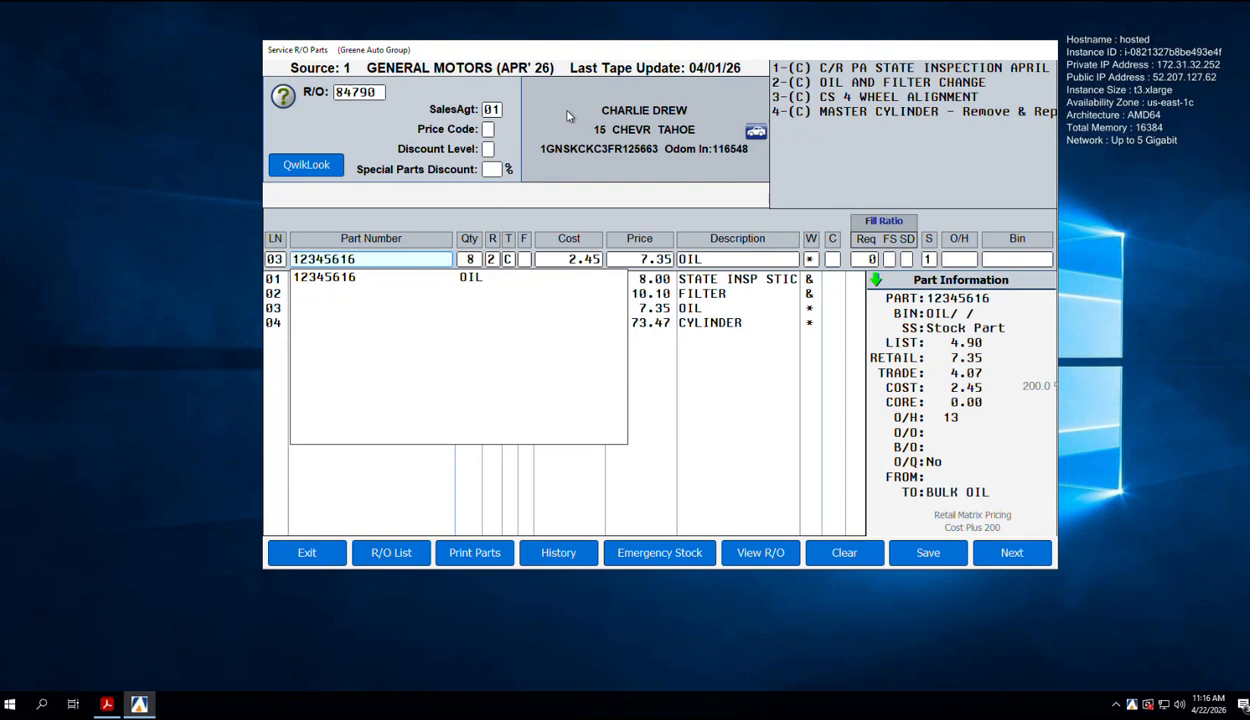
key(Return)
key(Return)
key(Return)
key(Return)
key(Return)
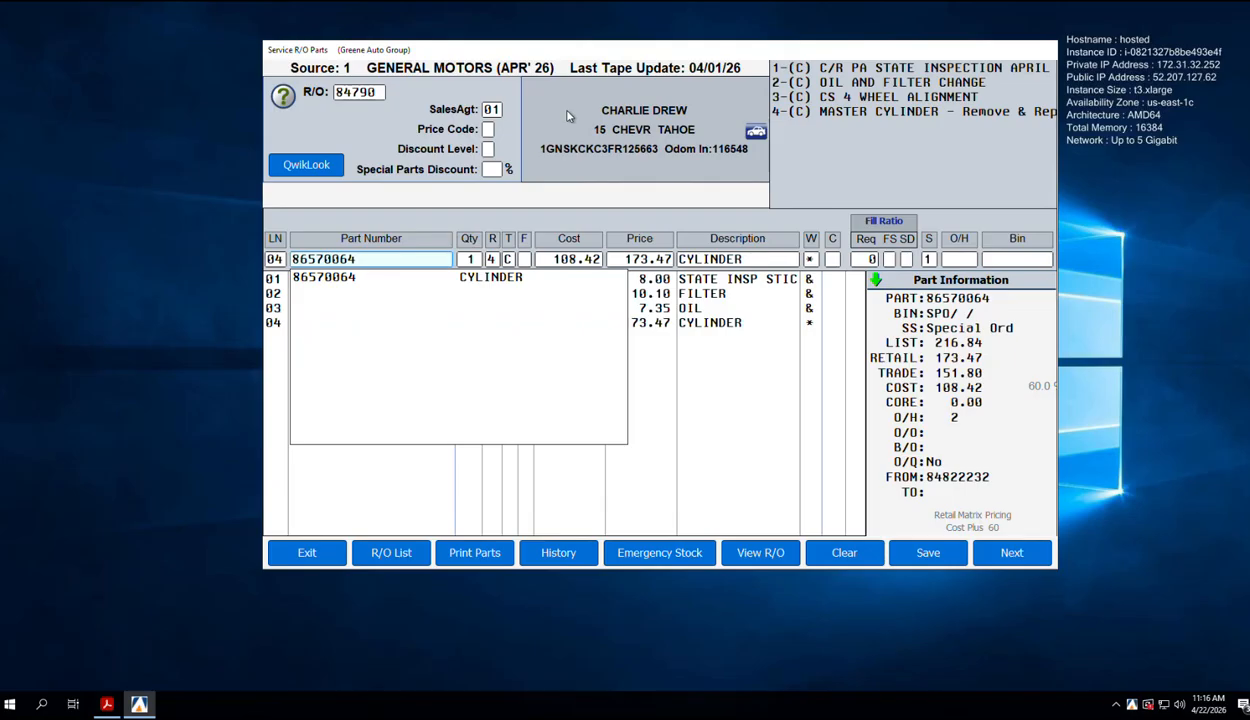
key(Return)
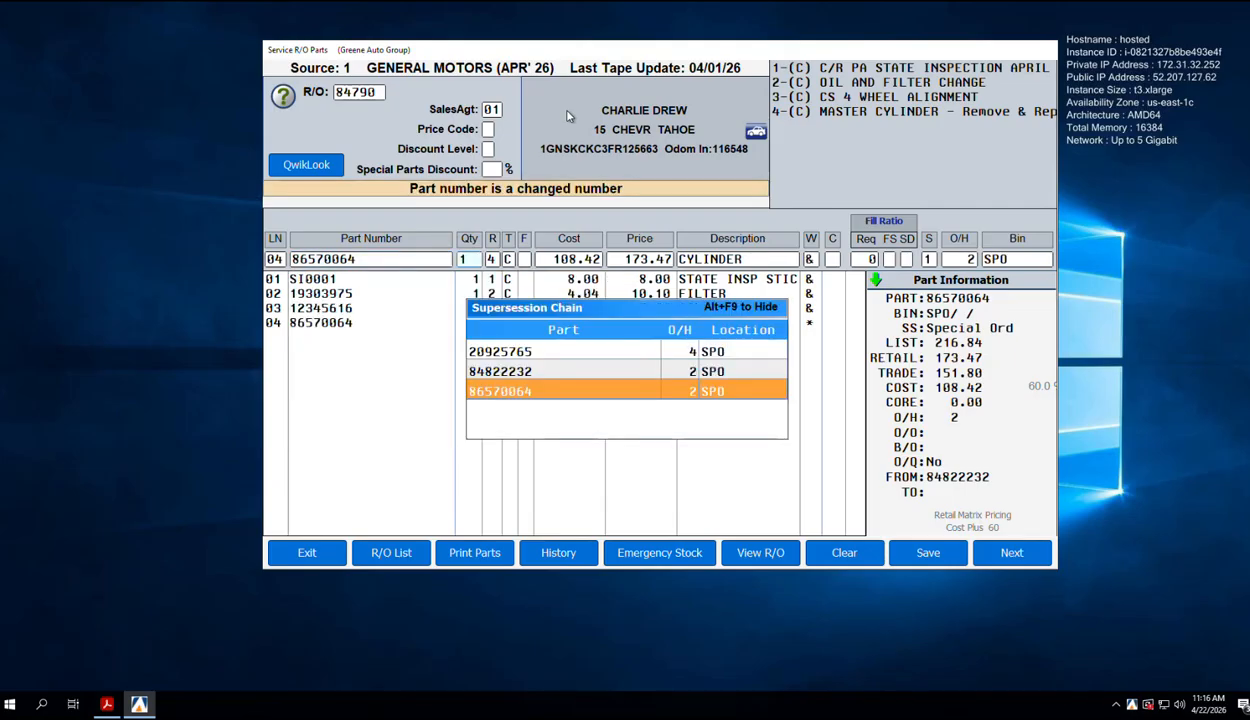
key(Return)
key(Return)
key(Return)
key(Return)
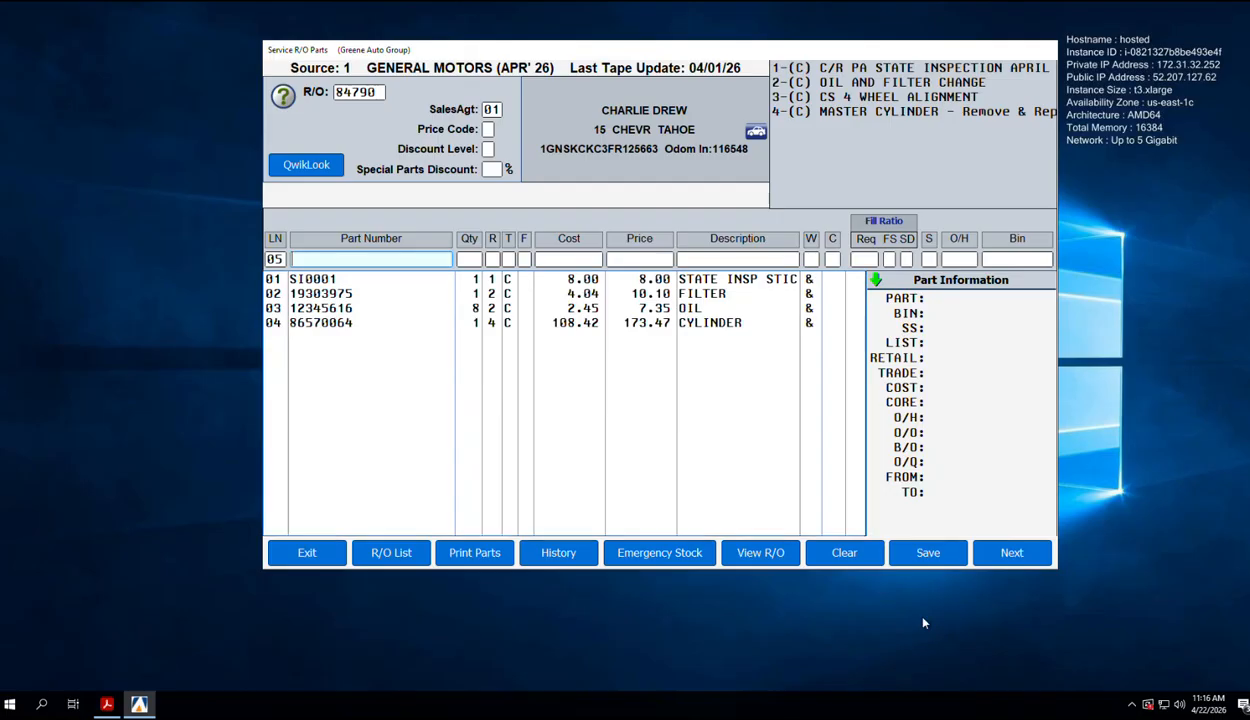
Step: Save R/O 84790's parts, then exit the Parts side and open Service > Service Quoting
click(946, 565)
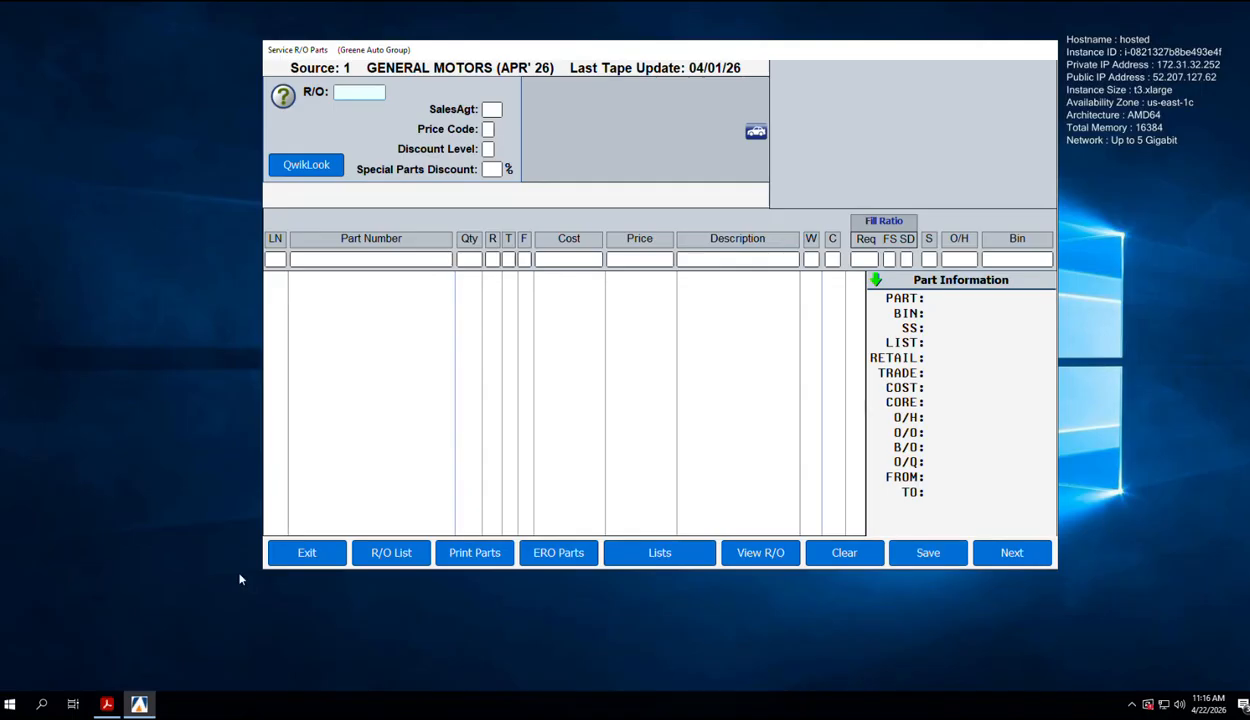
click(302, 550)
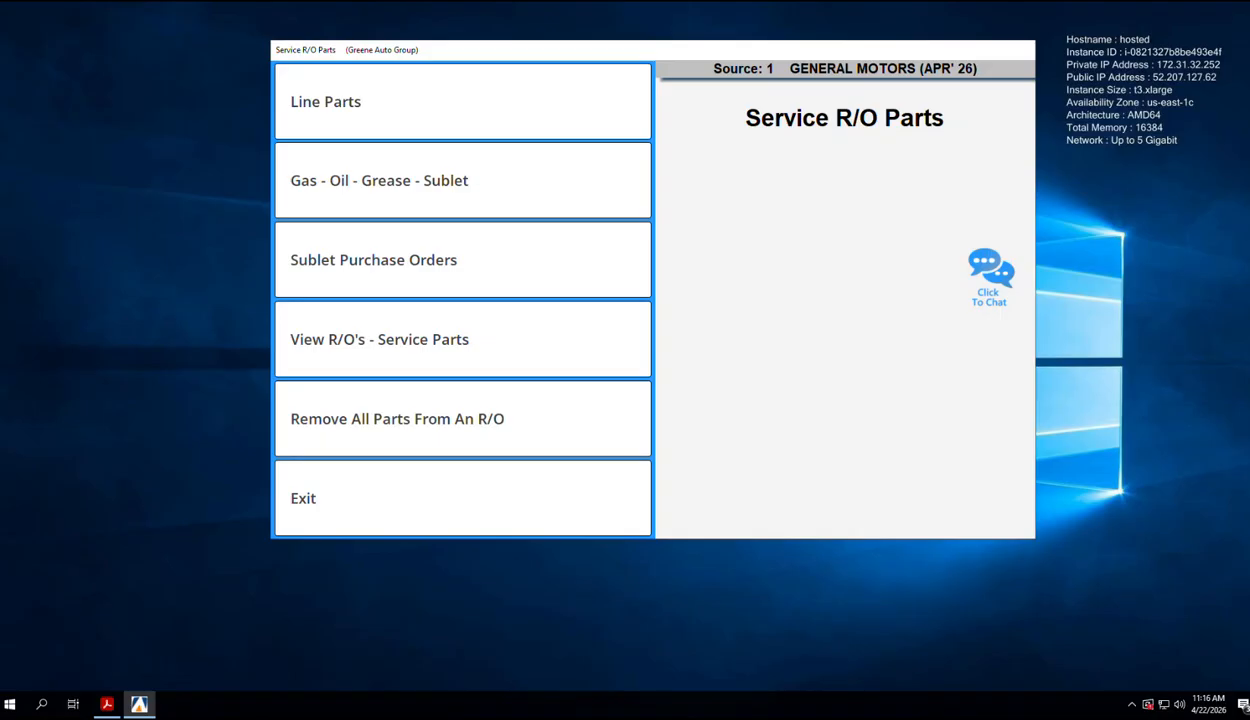
click(466, 522)
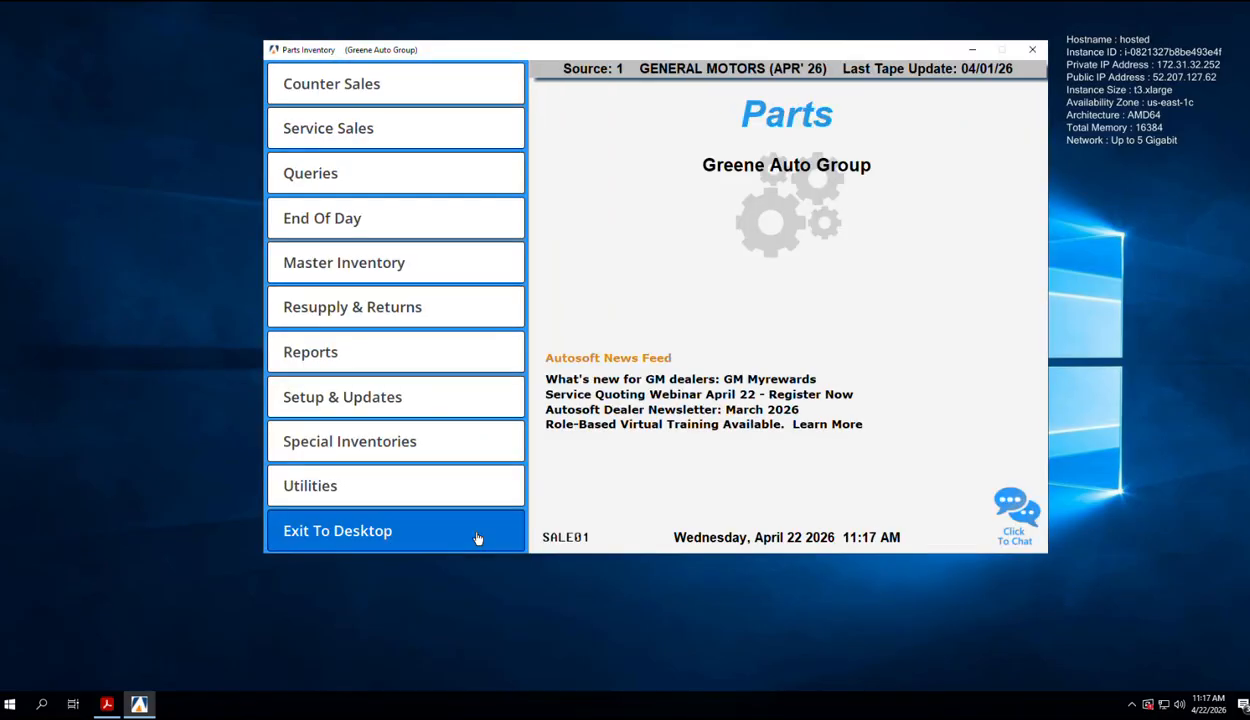
click(477, 538)
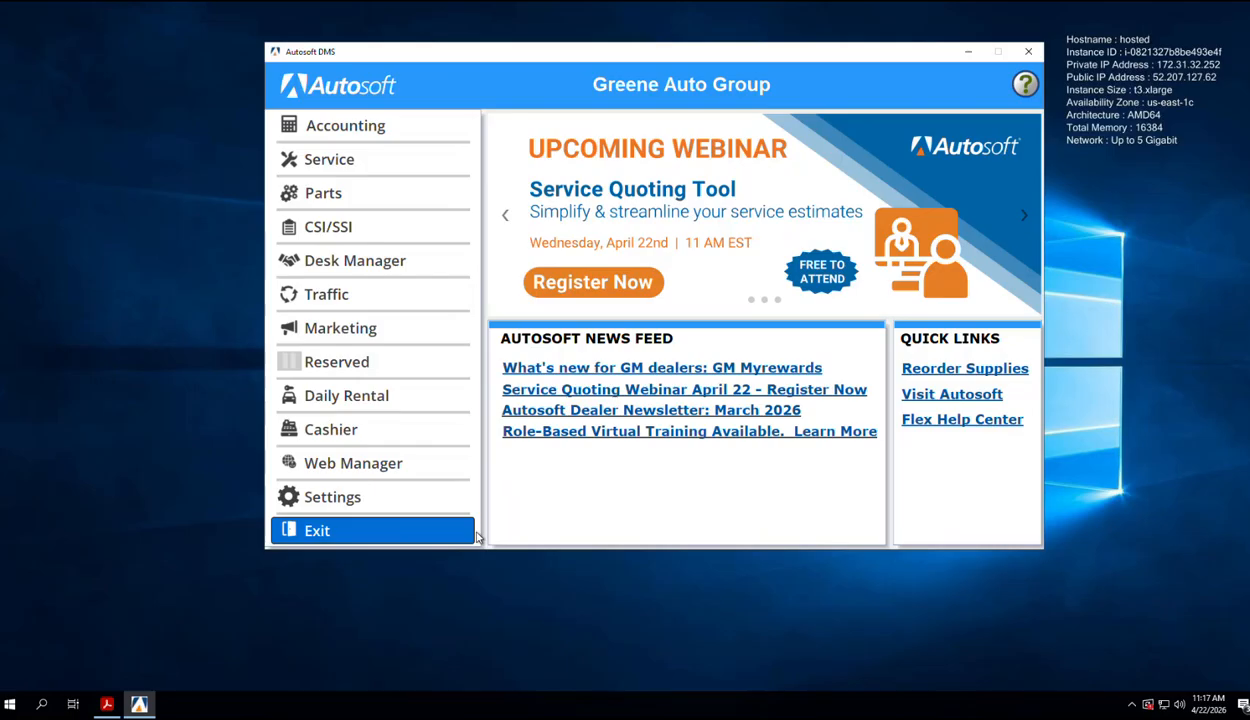
click(435, 152)
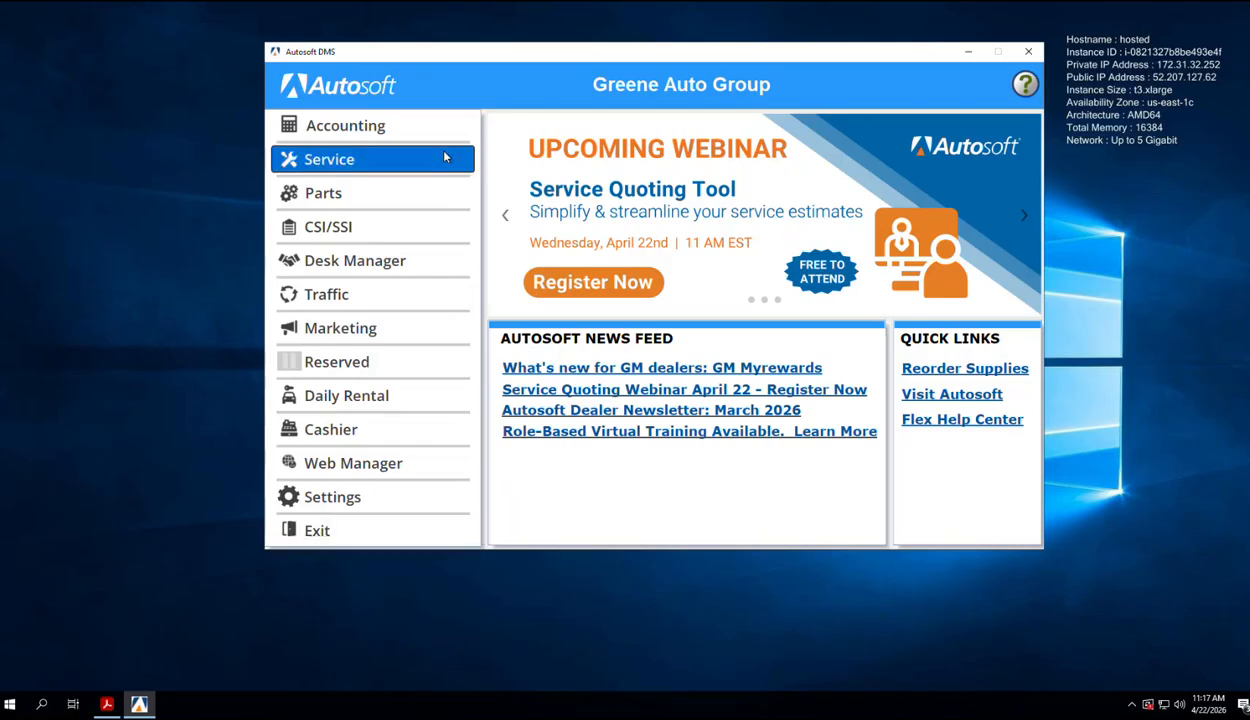
click(426, 422)
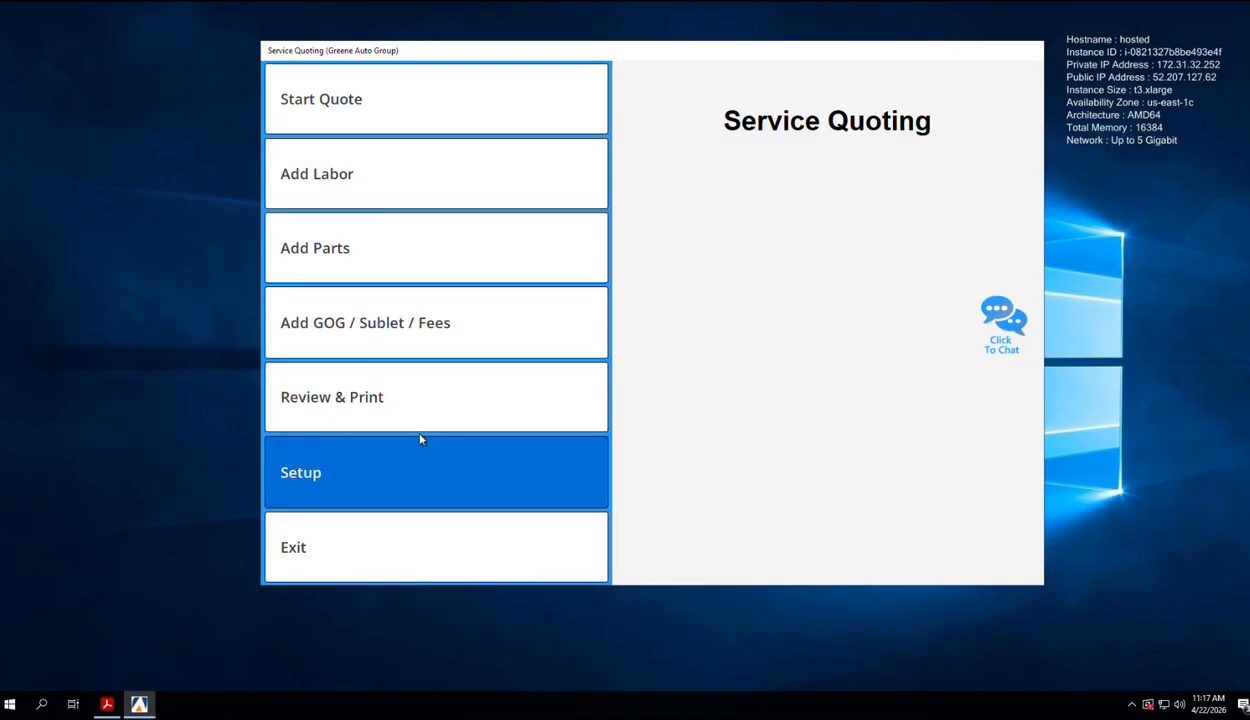
Step: On Review & Print, open quote 00464 from the Quote List's Closed tab
click(420, 412)
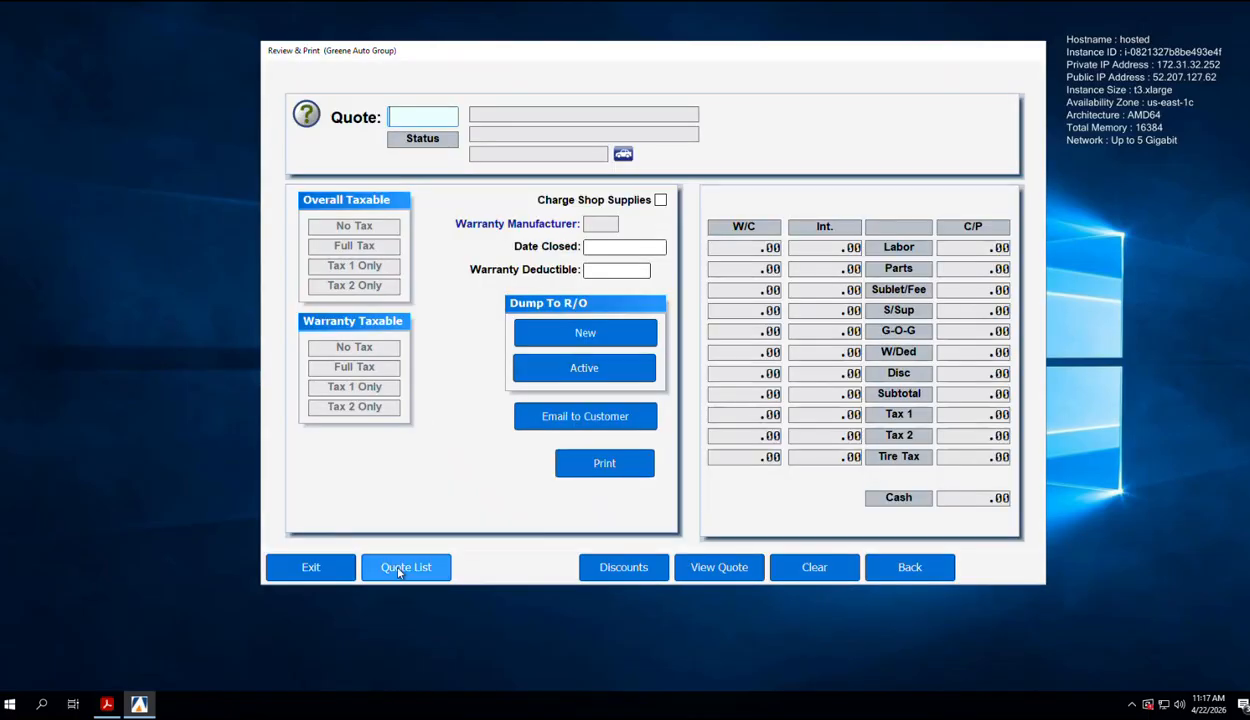
click(398, 571)
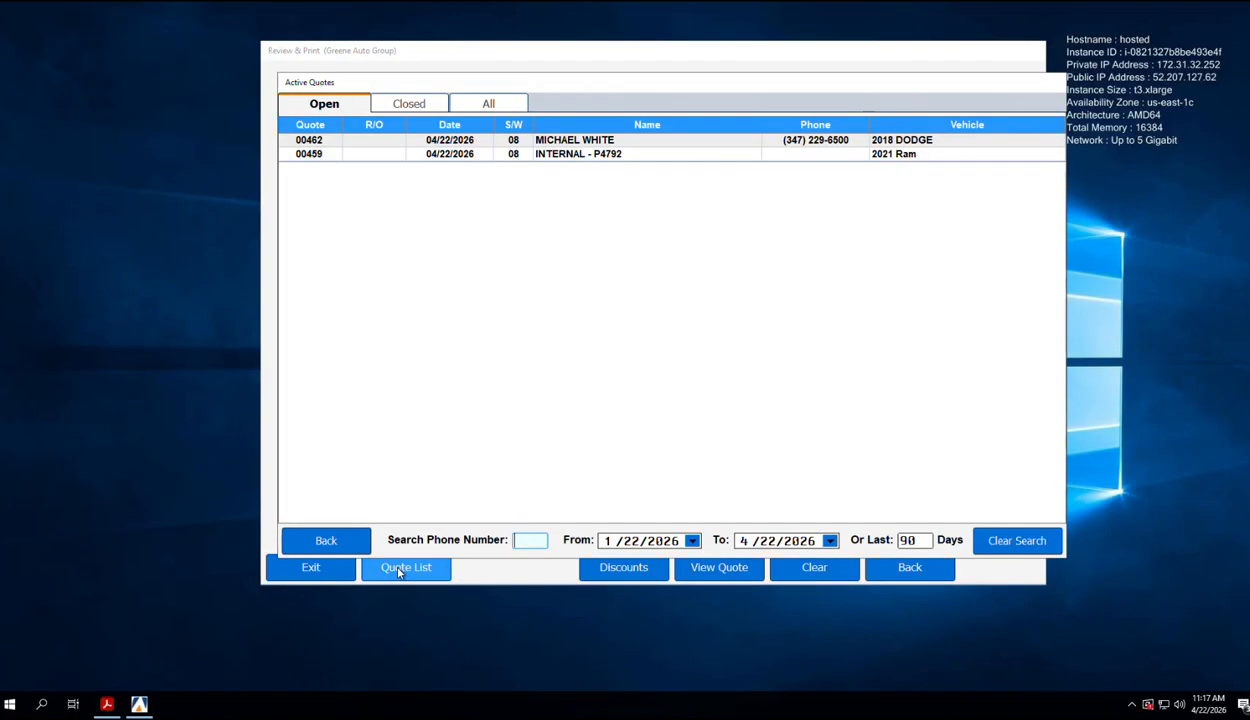
click(412, 105)
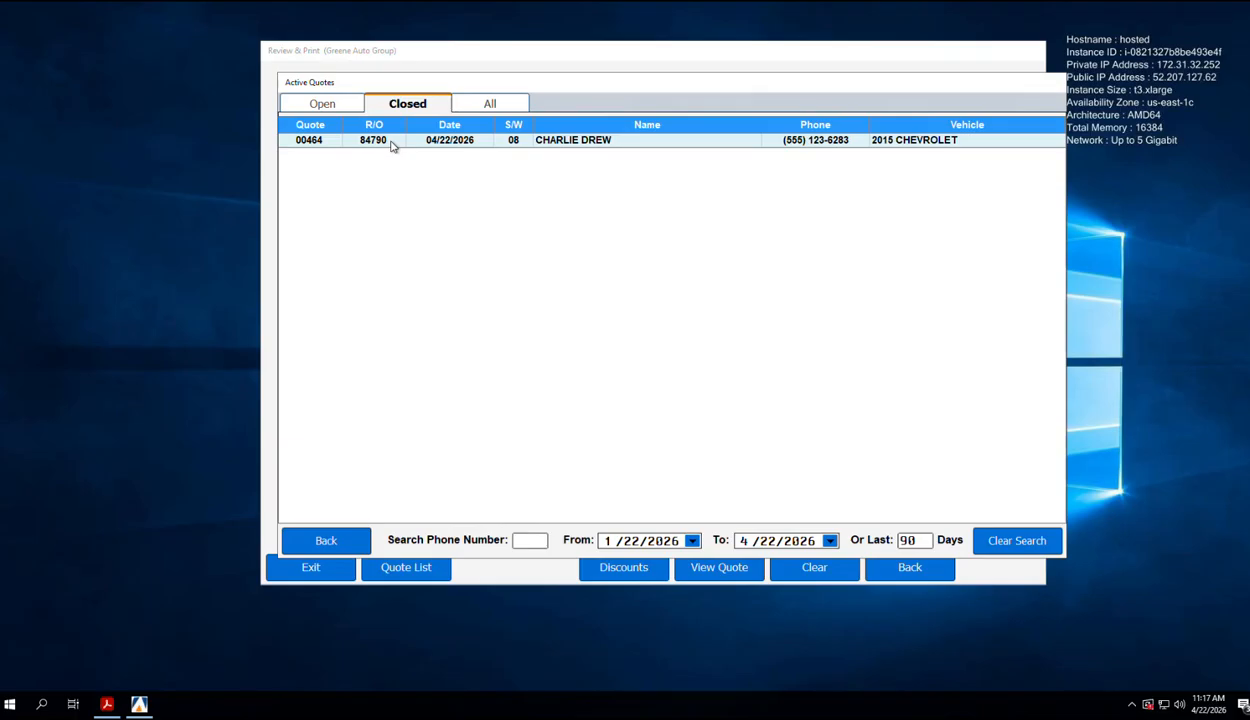
double_click(392, 143)
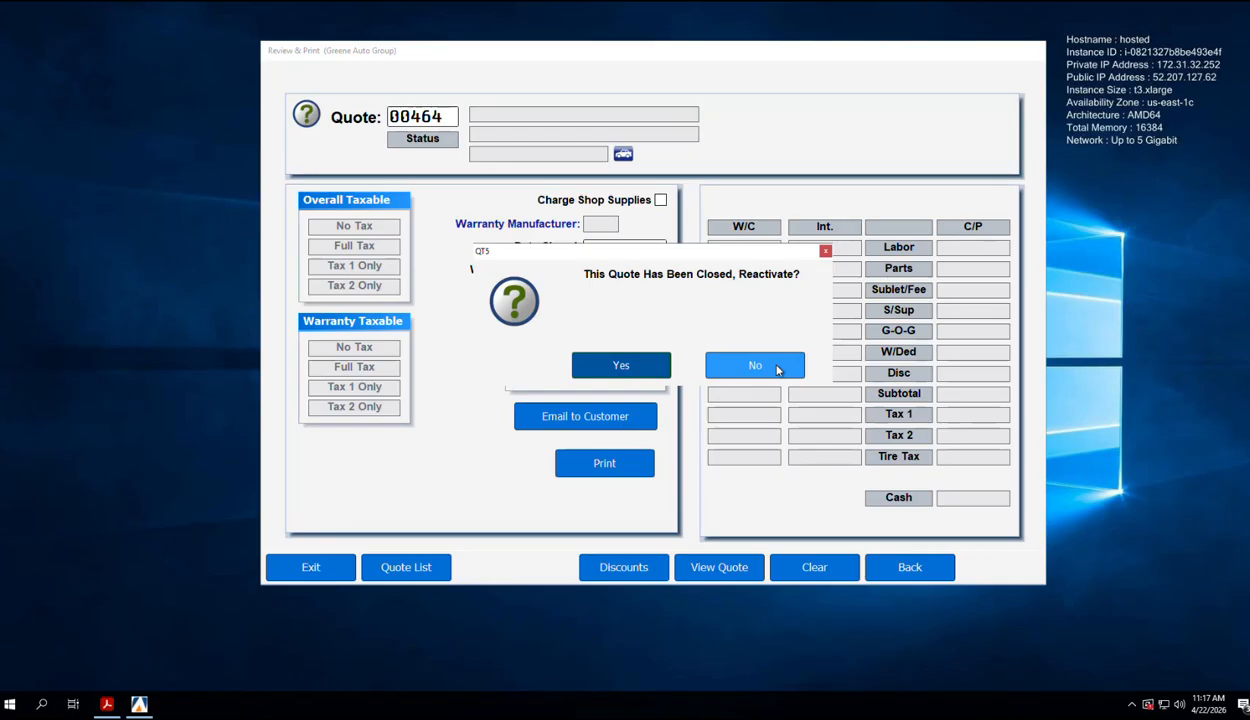
Step: Reactivate quote 00464 with its 834.28 cash total, then confirm it appears in the open quote list under R/O 84790
click(621, 366)
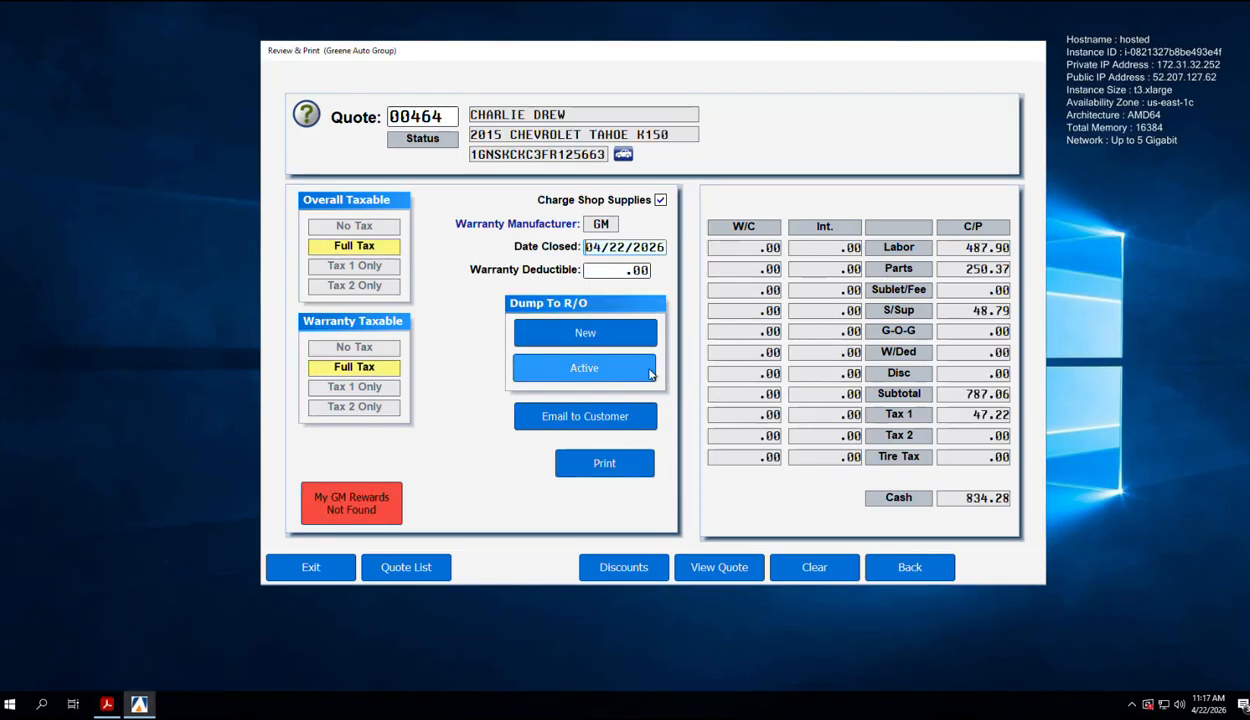
click(315, 572)
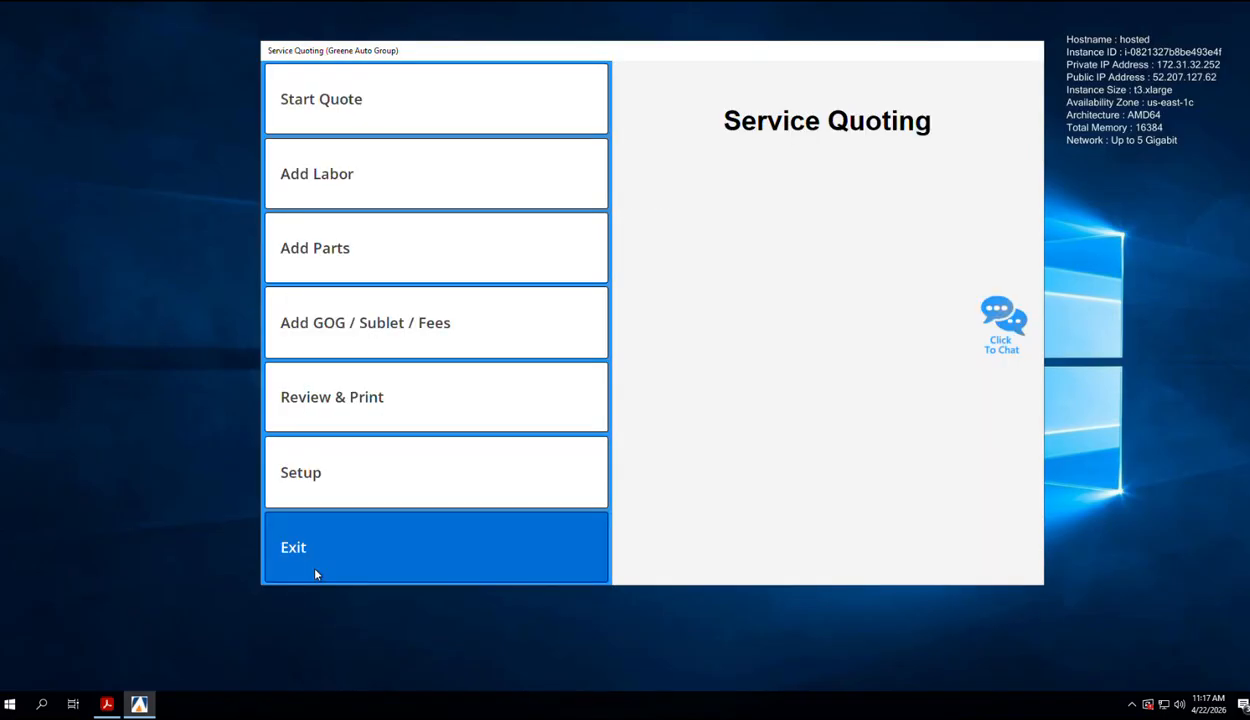
click(324, 413)
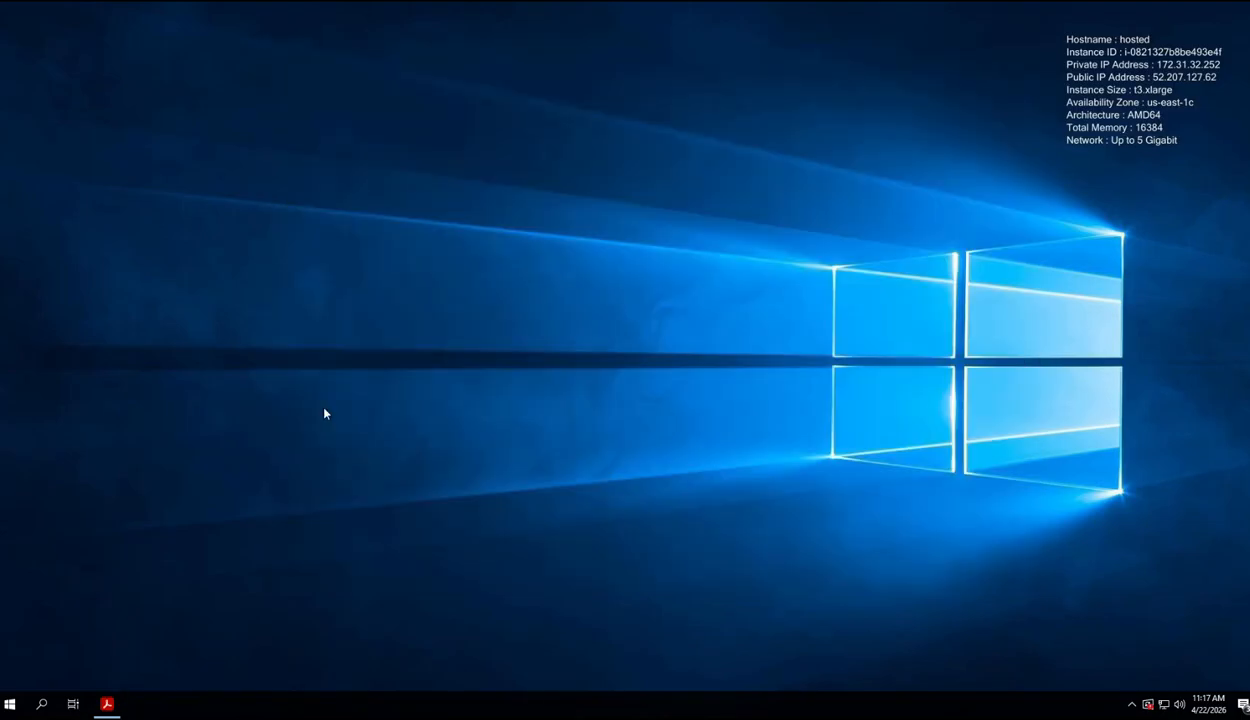
click(396, 568)
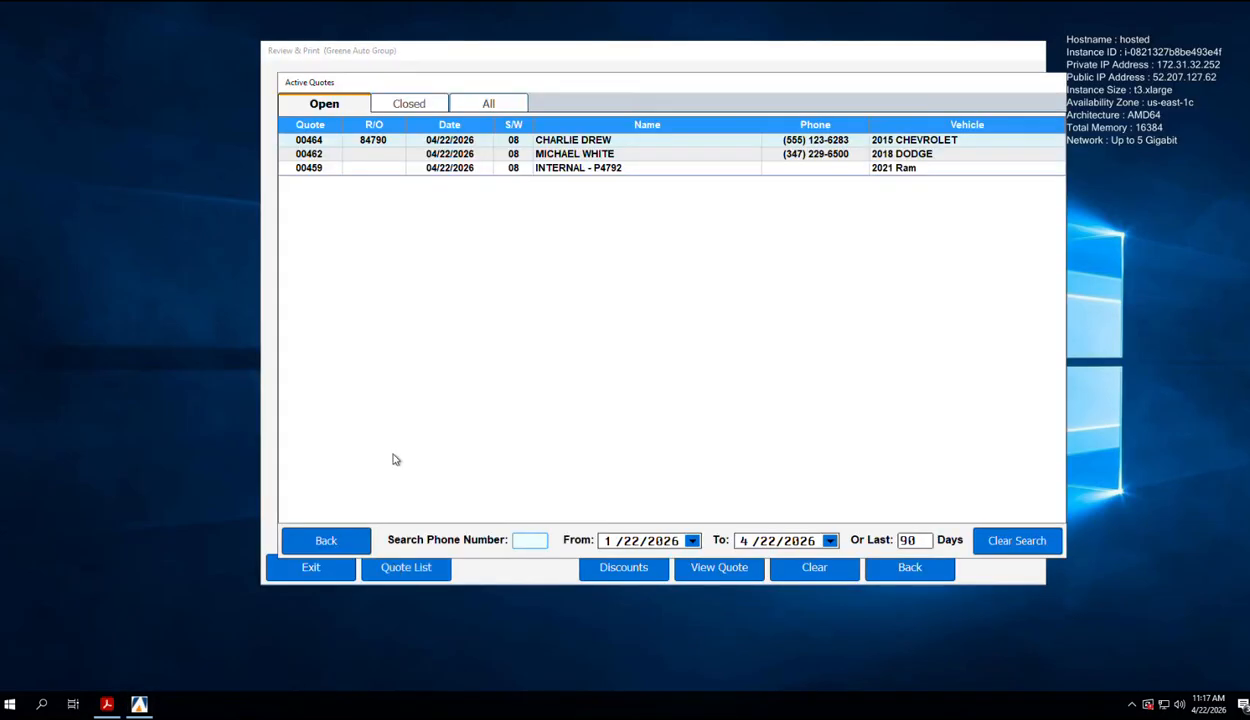